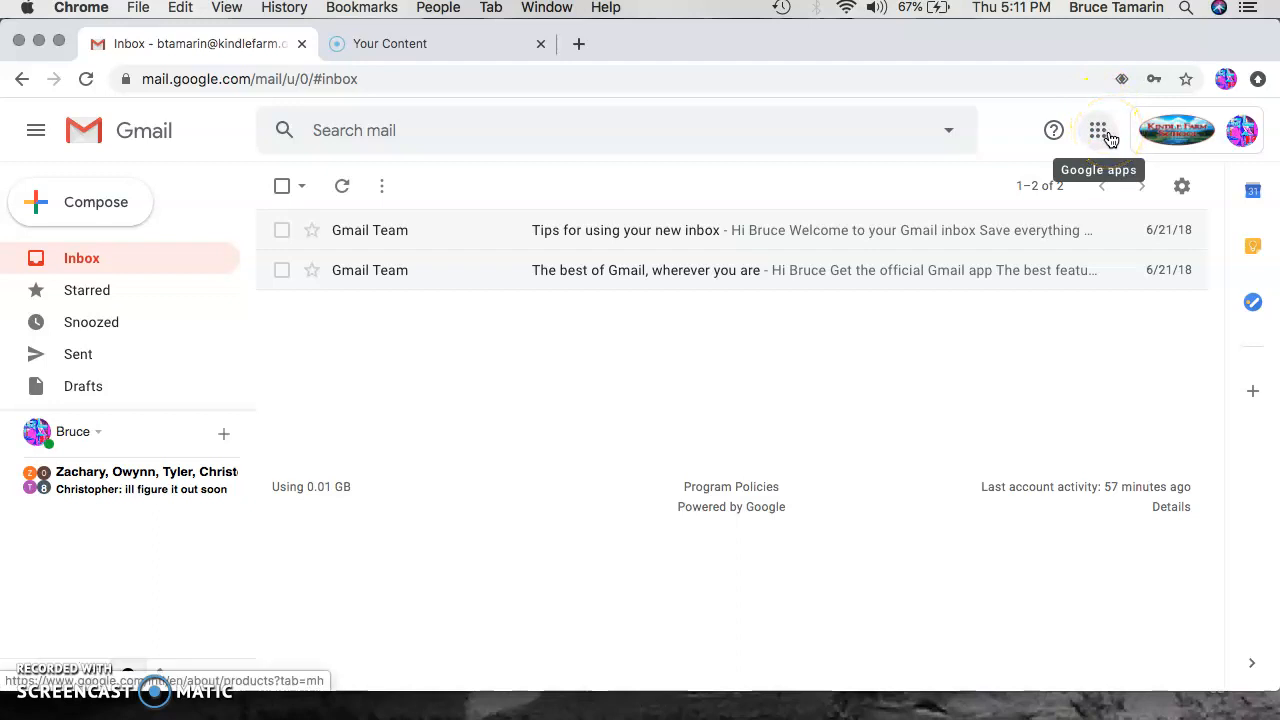
# Step: Open Google Drive from the apps launcher and create a new Google Drawings file
pyautogui.click(1100, 132)
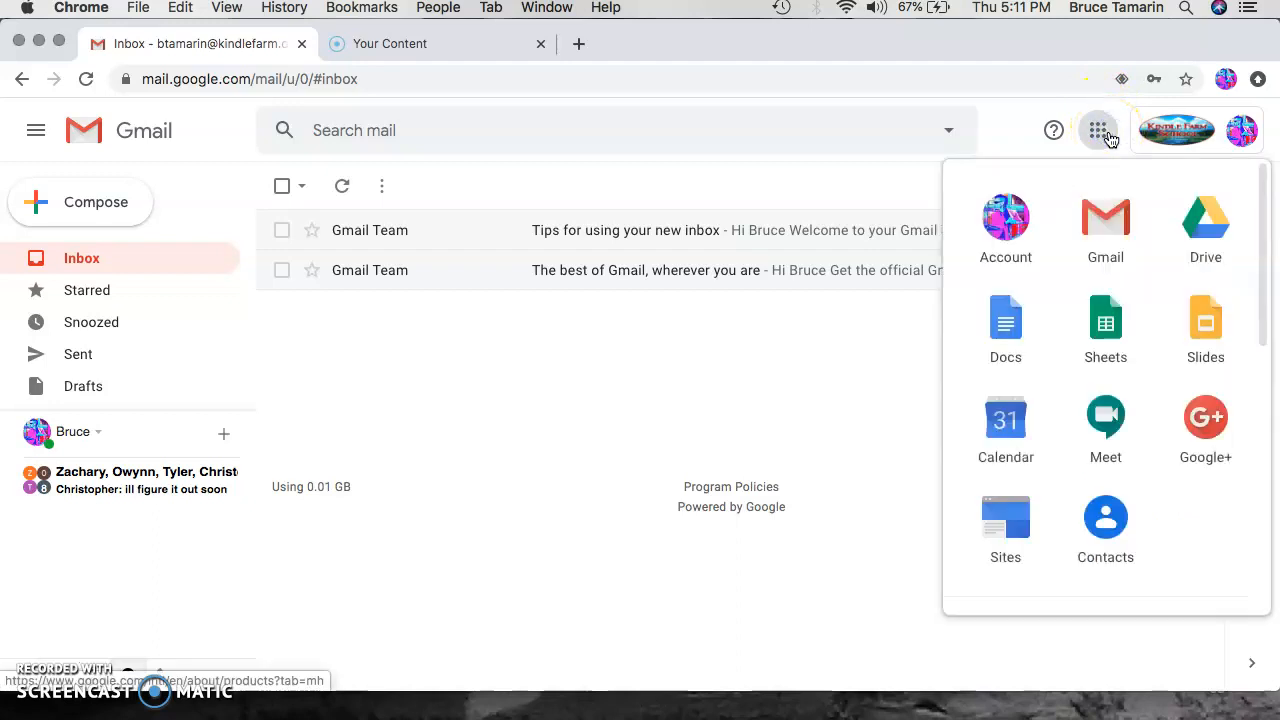
pyautogui.click(1204, 233)
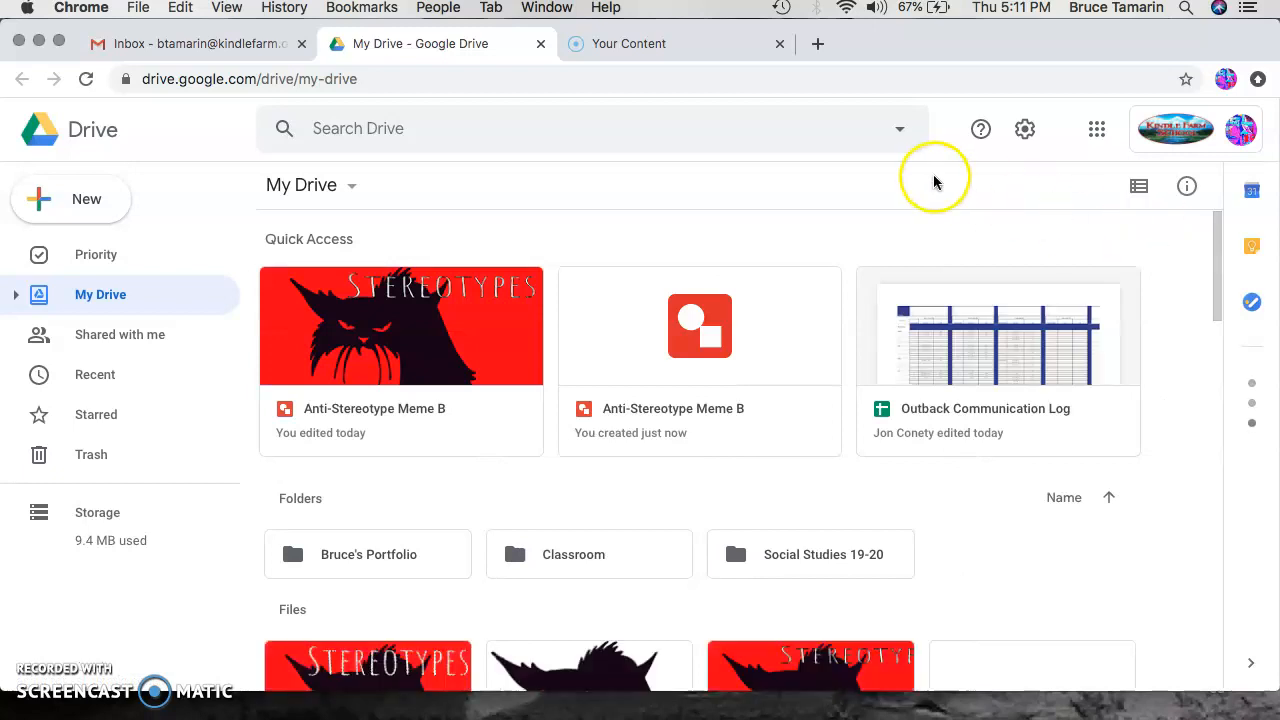
pyautogui.click(115, 198)
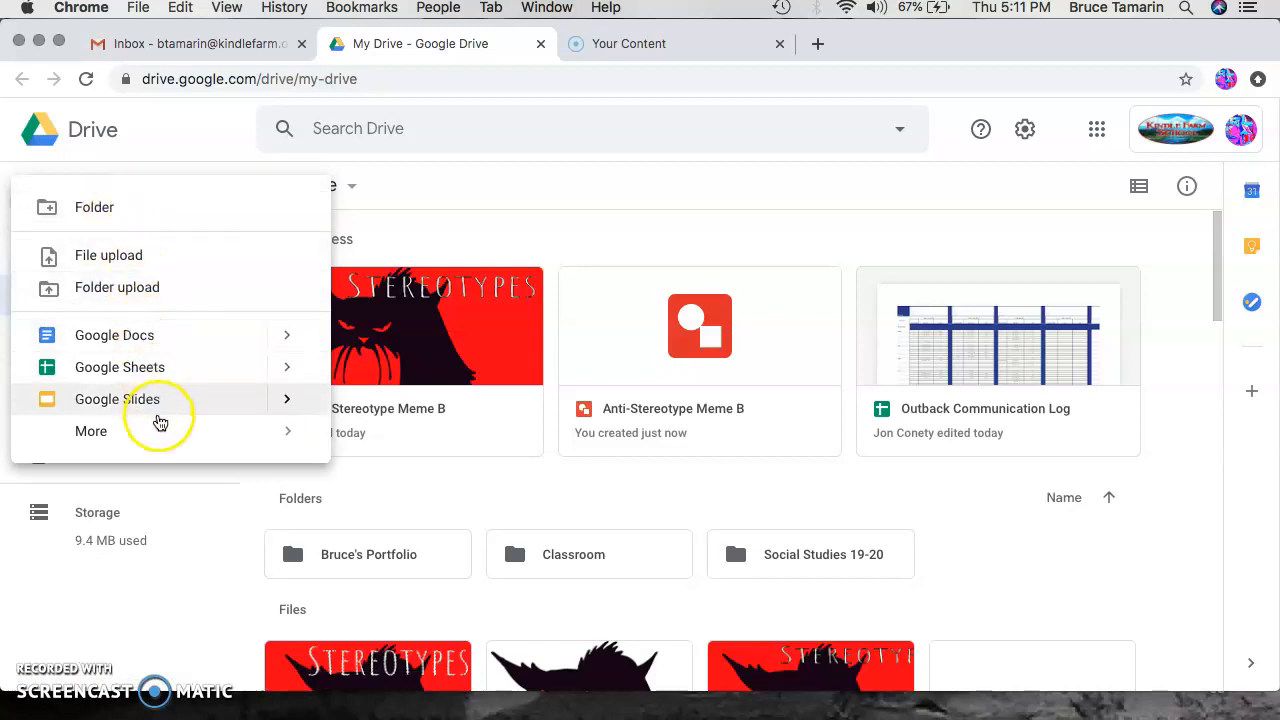
pyautogui.moveTo(157, 434)
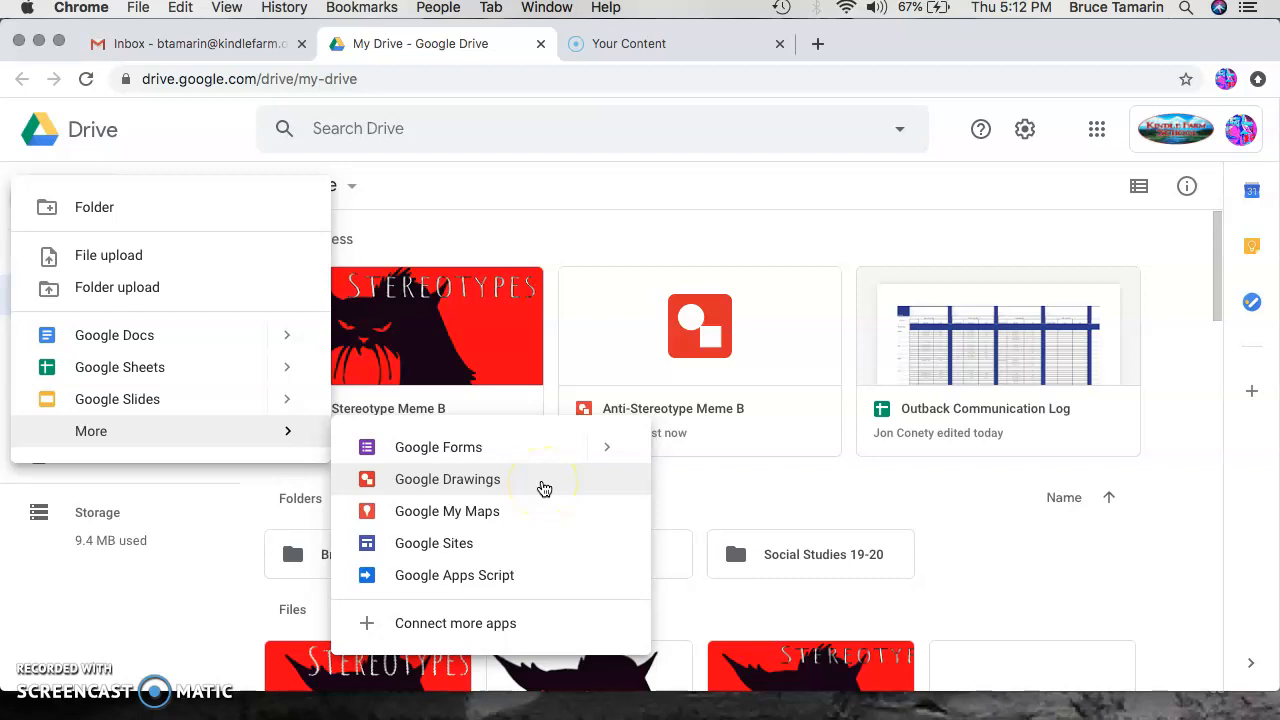
pyautogui.click(544, 488)
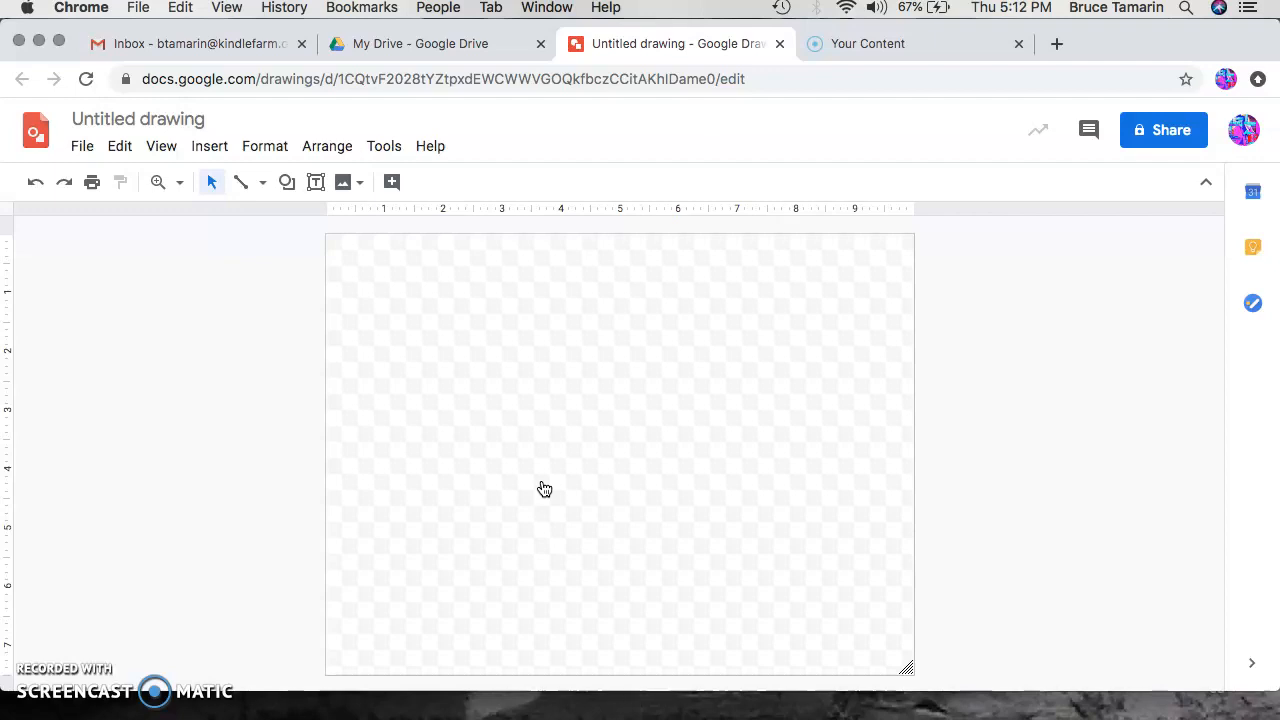
# Step: Rename the drawing as Anti-Stereotype Meme C
pyautogui.click(193, 118)
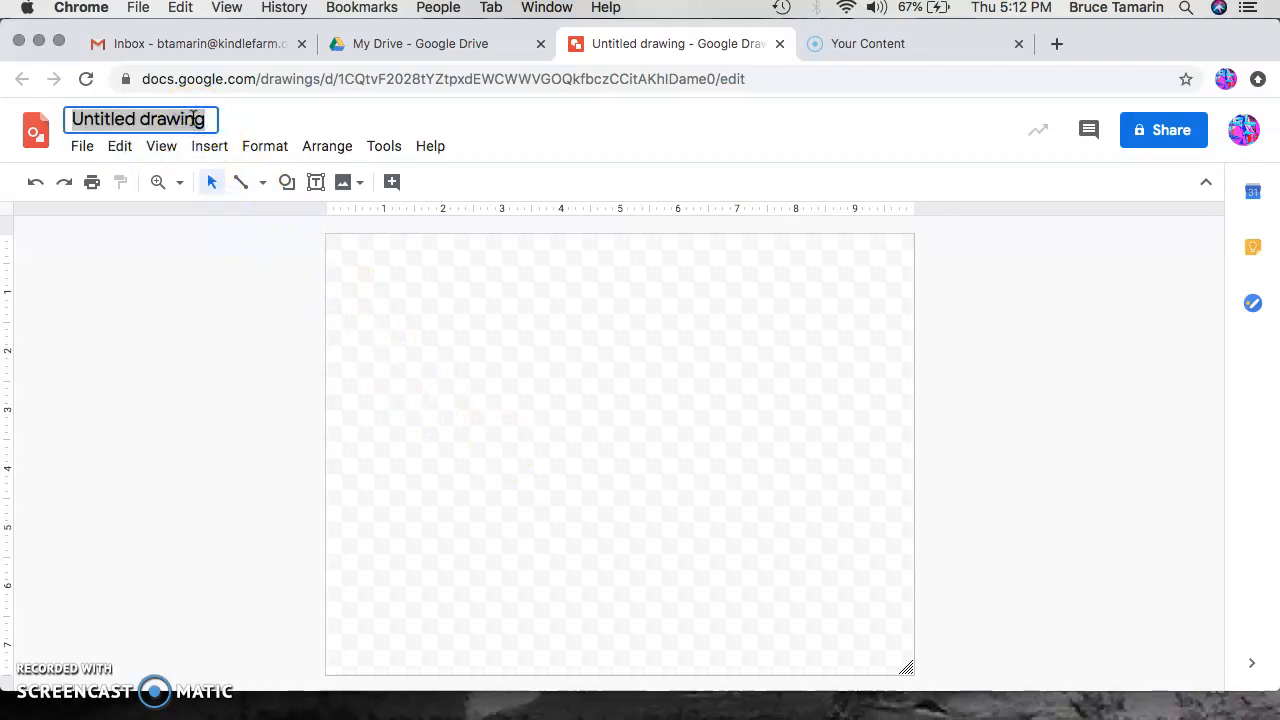
pyautogui.write('Anti')
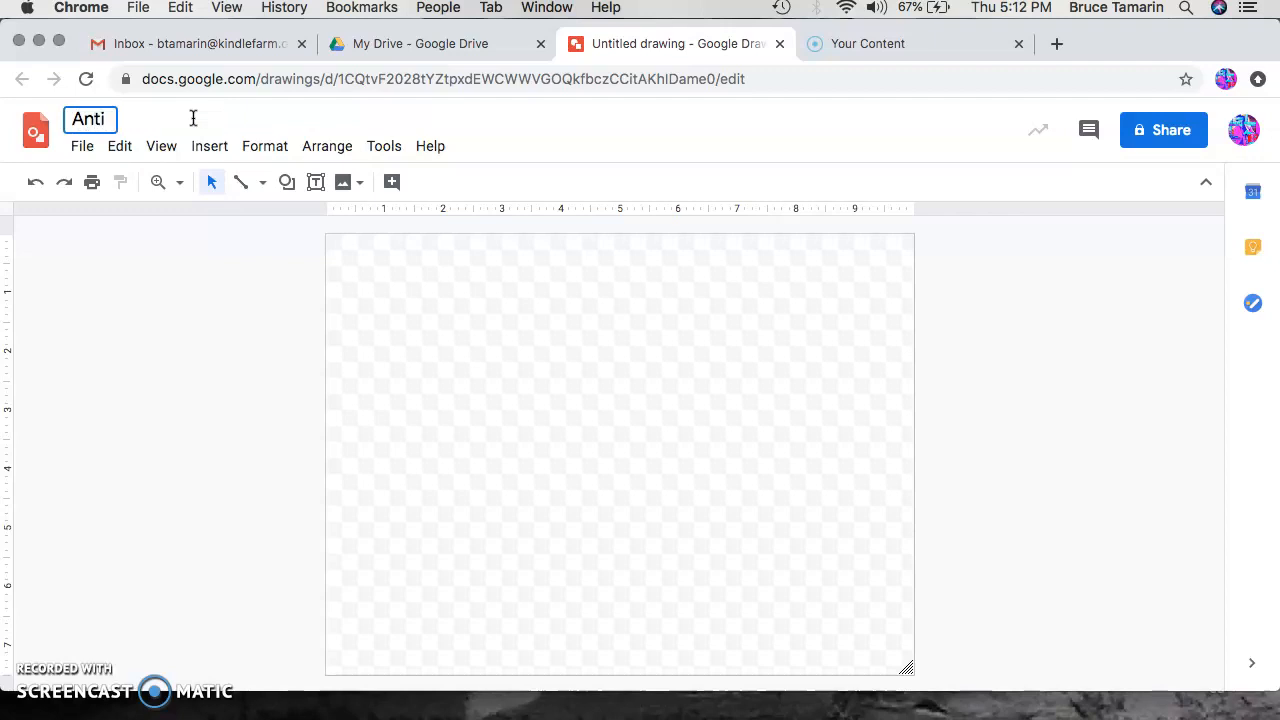
pyautogui.write('_stereotype')
pyautogui.press('BackSpace')
pyautogui.press('BackSpace')
pyautogui.press('BackSpace')
pyautogui.press('BackSpace')
pyautogui.press('BackSpace')
pyautogui.press('BackSpace')
pyautogui.press('BackSpace')
pyautogui.press('BackSpace')
pyautogui.press('BackSpace')
pyautogui.press('BackSpace')
pyautogui.press('BackSpace')
pyautogui.press('BackSpace')
pyautogui.write('-Stereot')
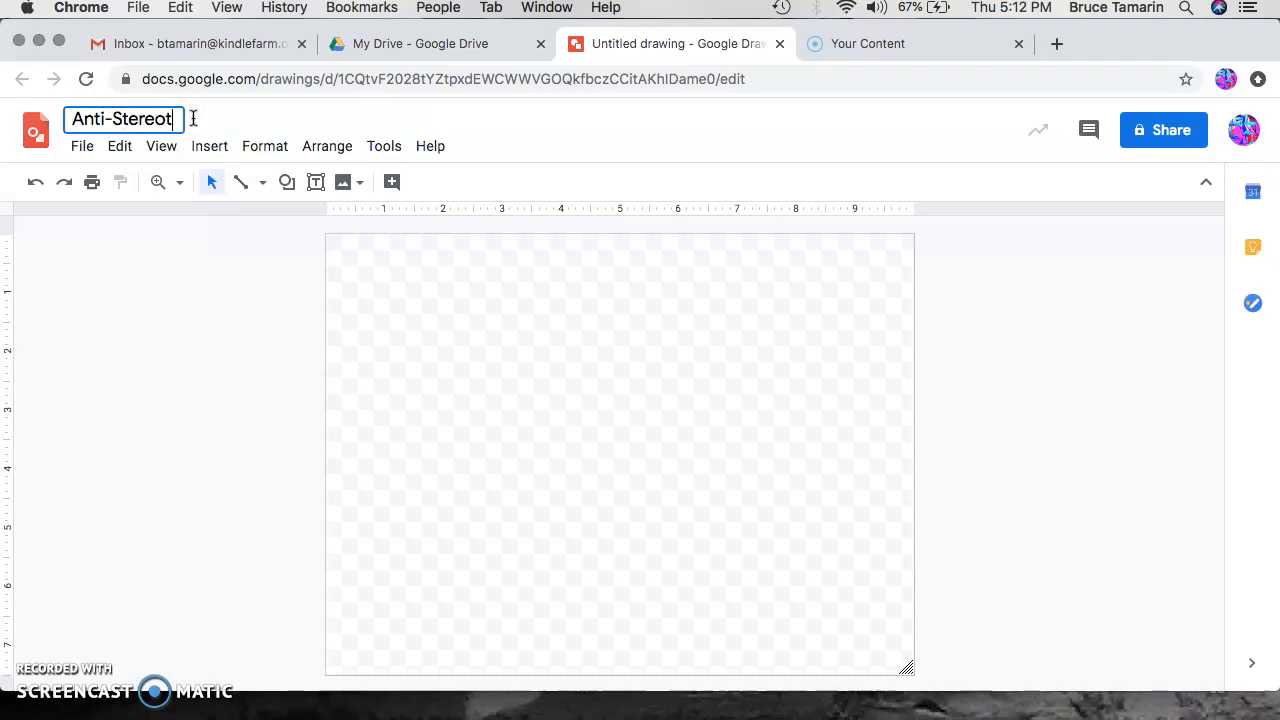
pyautogui.write('ype Meme ')
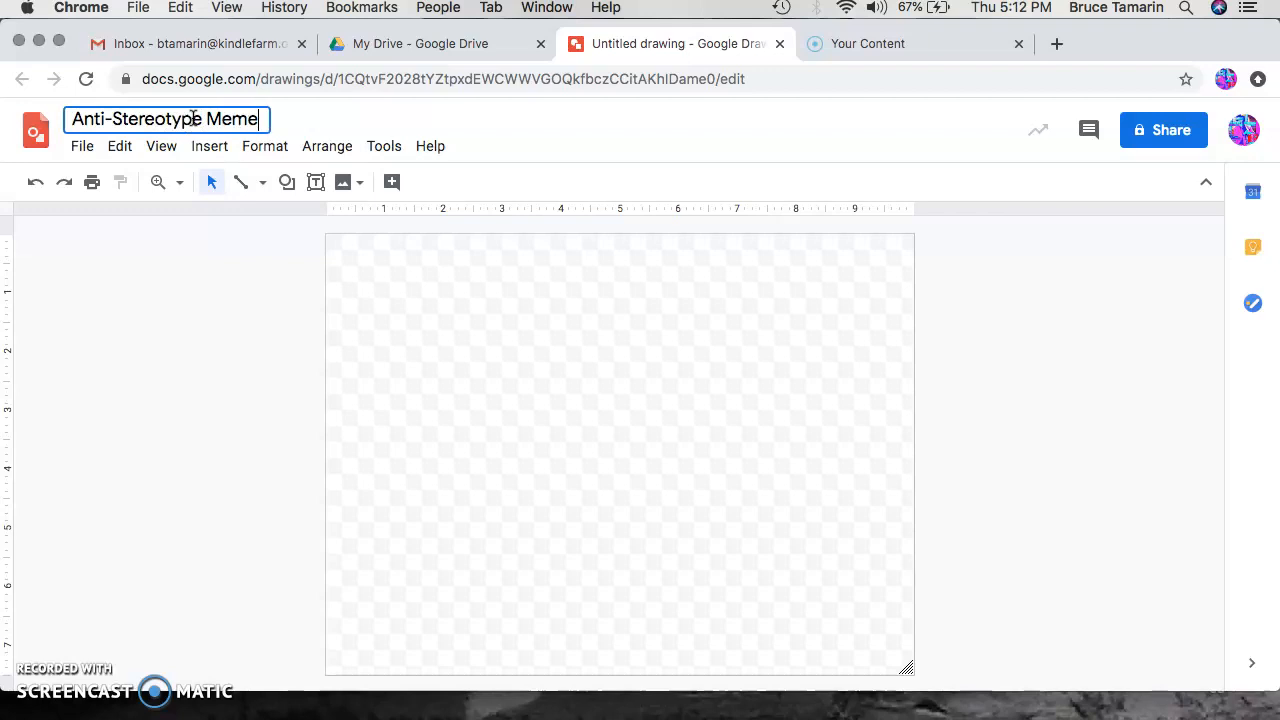
pyautogui.write('C')
pyautogui.click(406, 114)
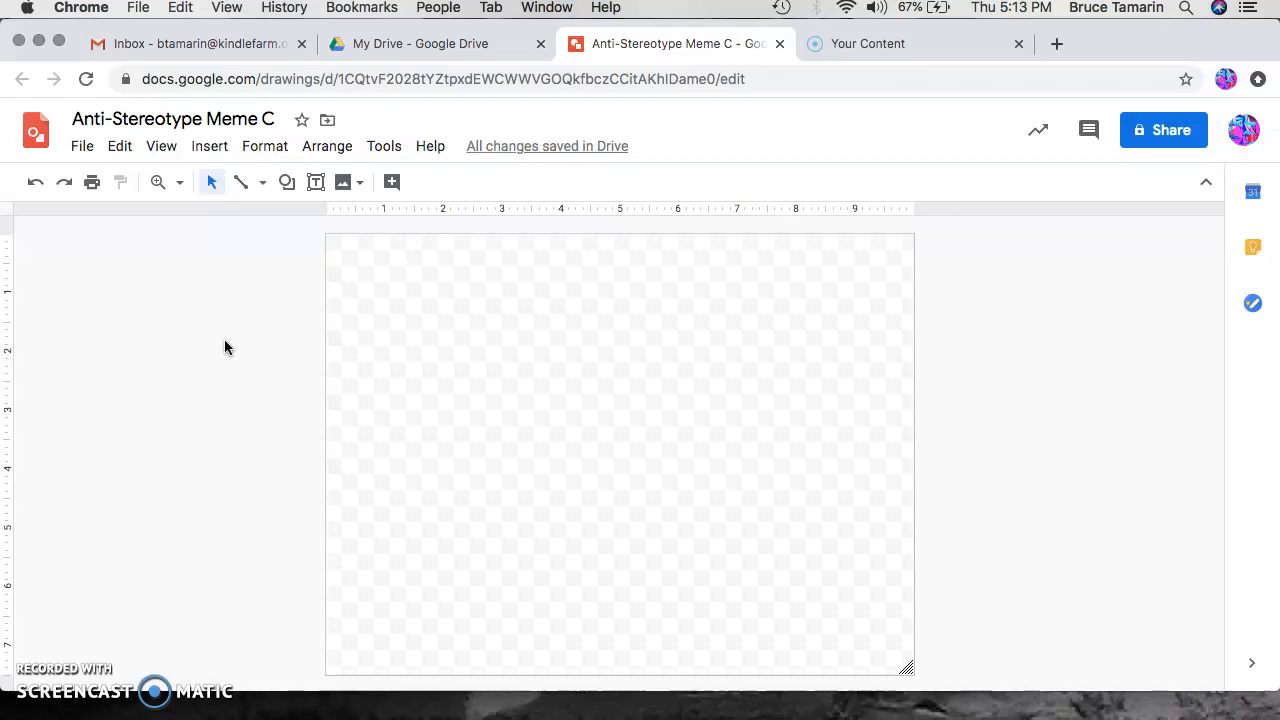
# Step: Open the web image search for inserting and search for angry cat
pyautogui.click(228, 149)
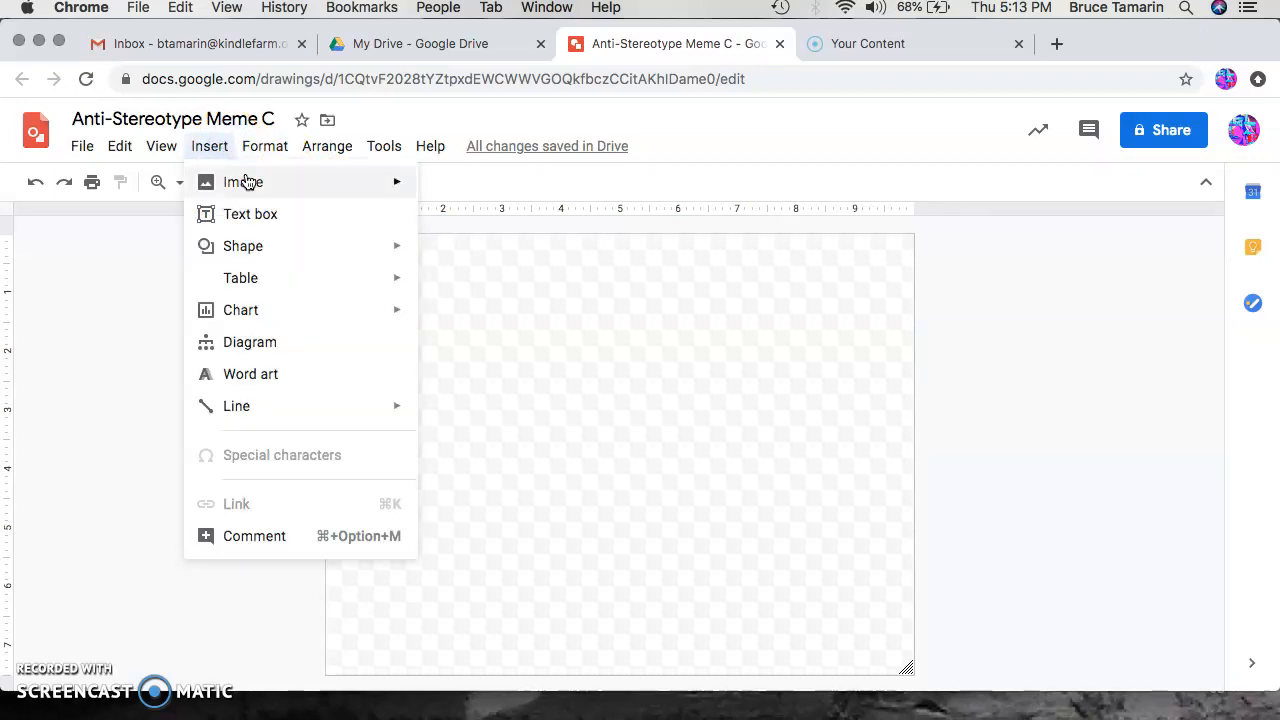
pyautogui.moveTo(250, 180)
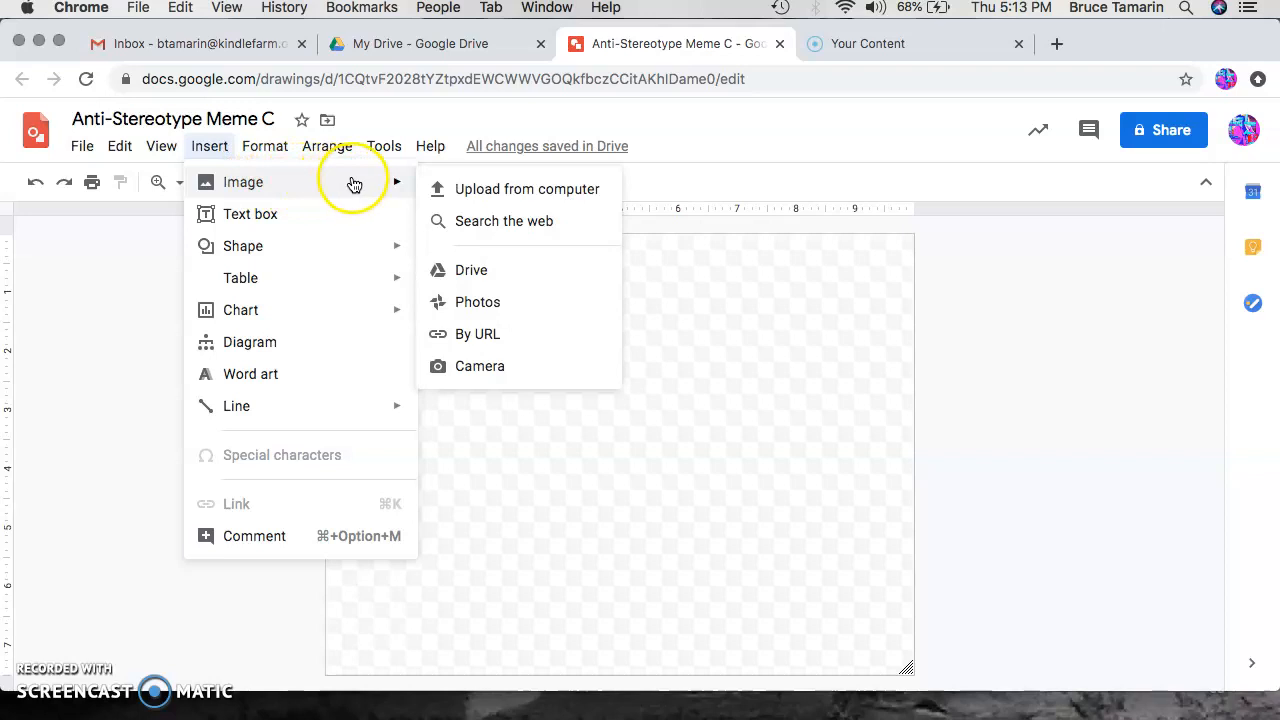
pyautogui.click(587, 224)
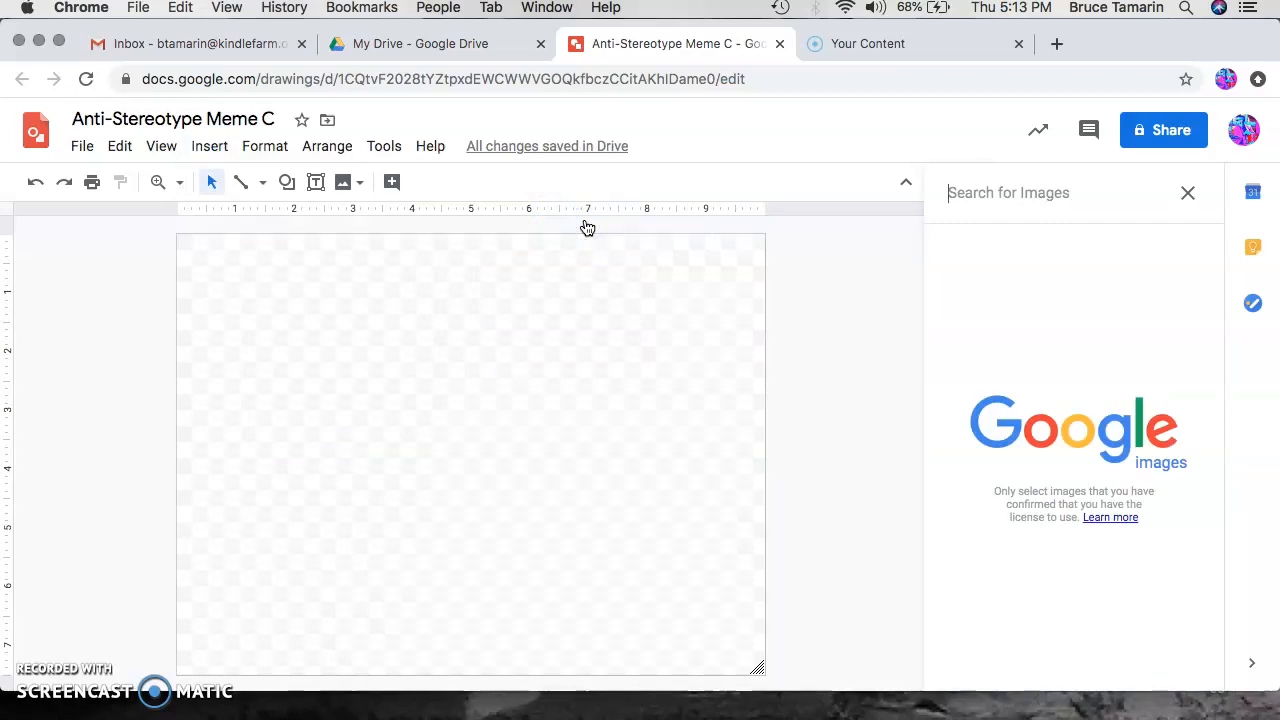
pyautogui.click(1050, 200)
pyautogui.write('angry ac')
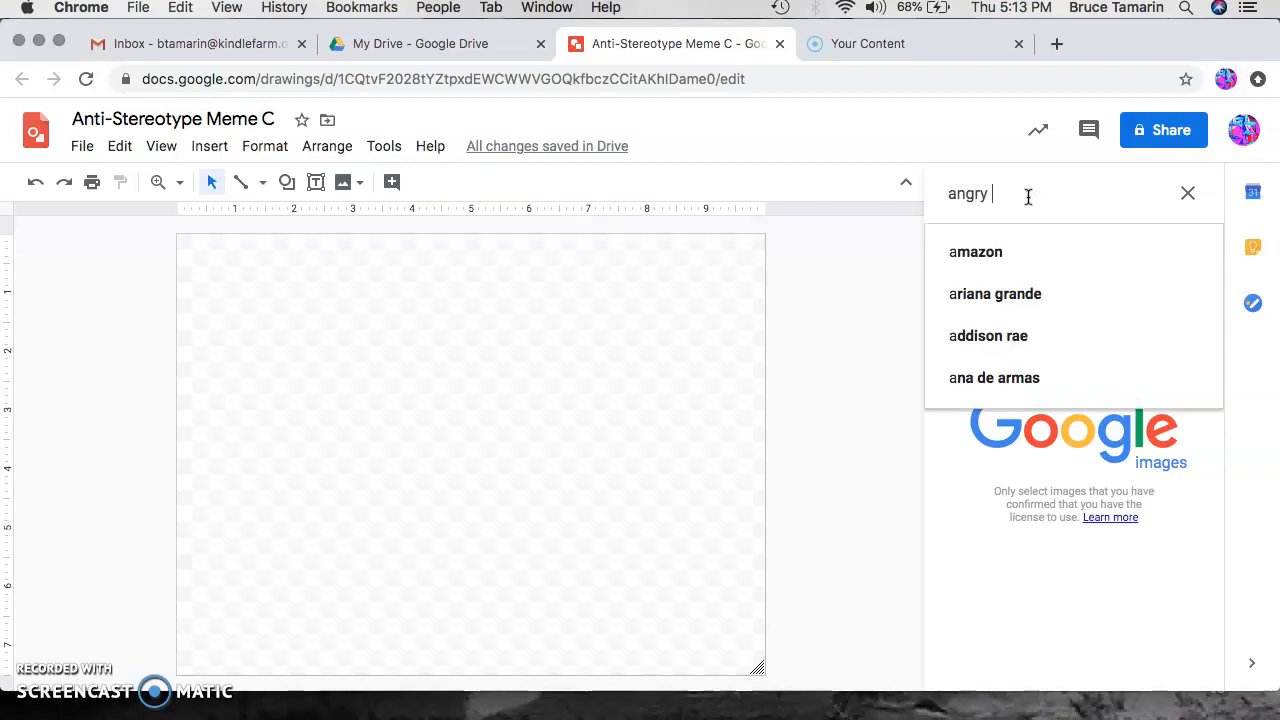
pyautogui.press('BackSpace')
pyautogui.press('BackSpace')
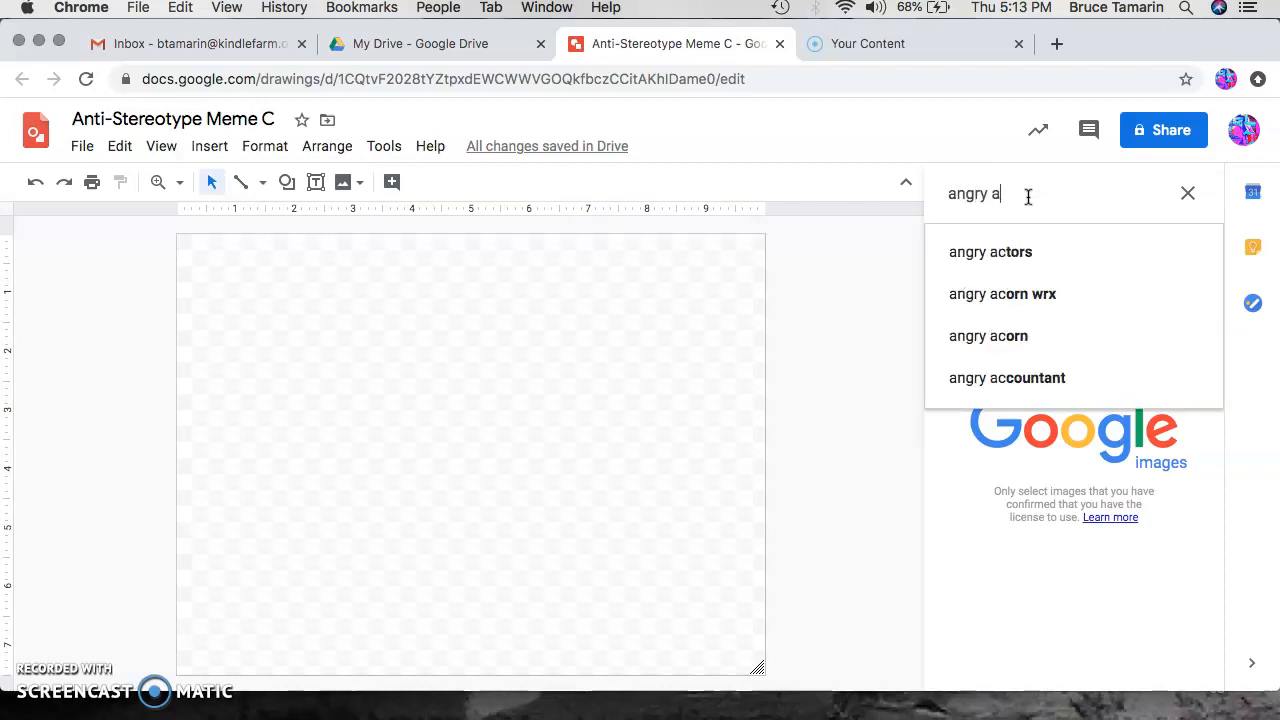
pyautogui.write('cat')
pyautogui.press('Return')
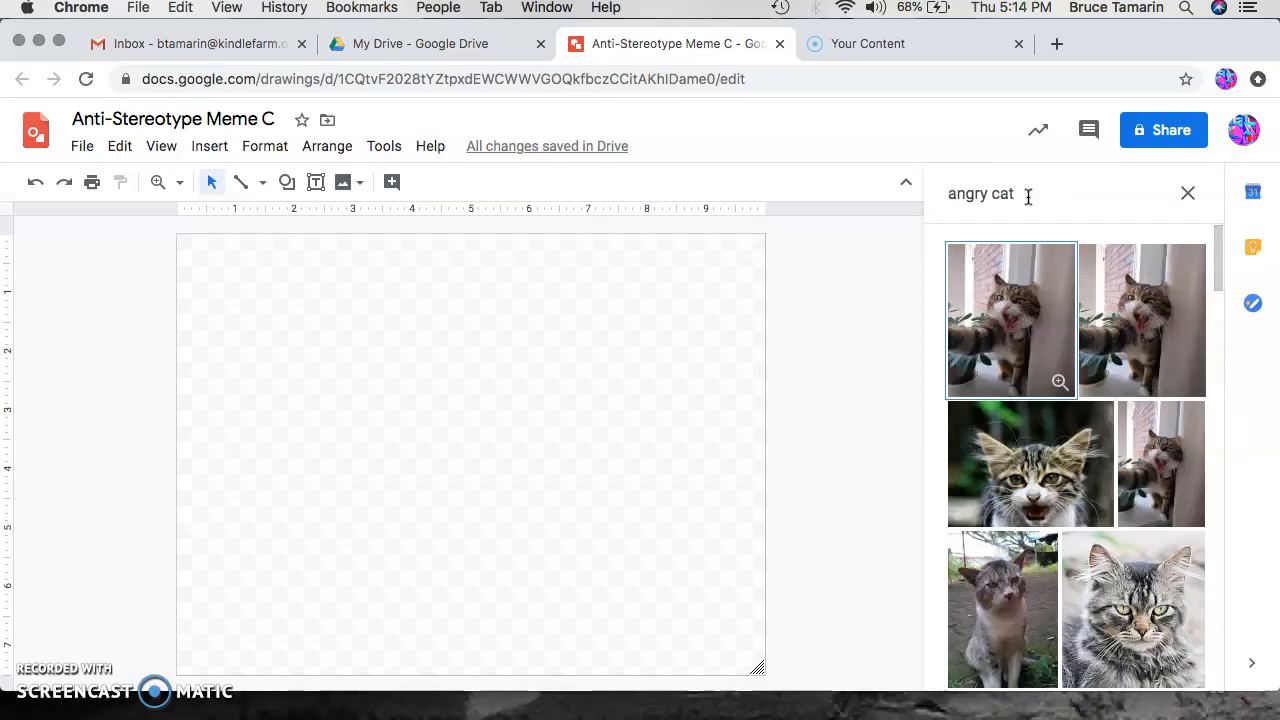
# Step: Browse the results and insert the black angry cat silhouette image into the drawing
pyautogui.scroll(-3, 1108, 492)
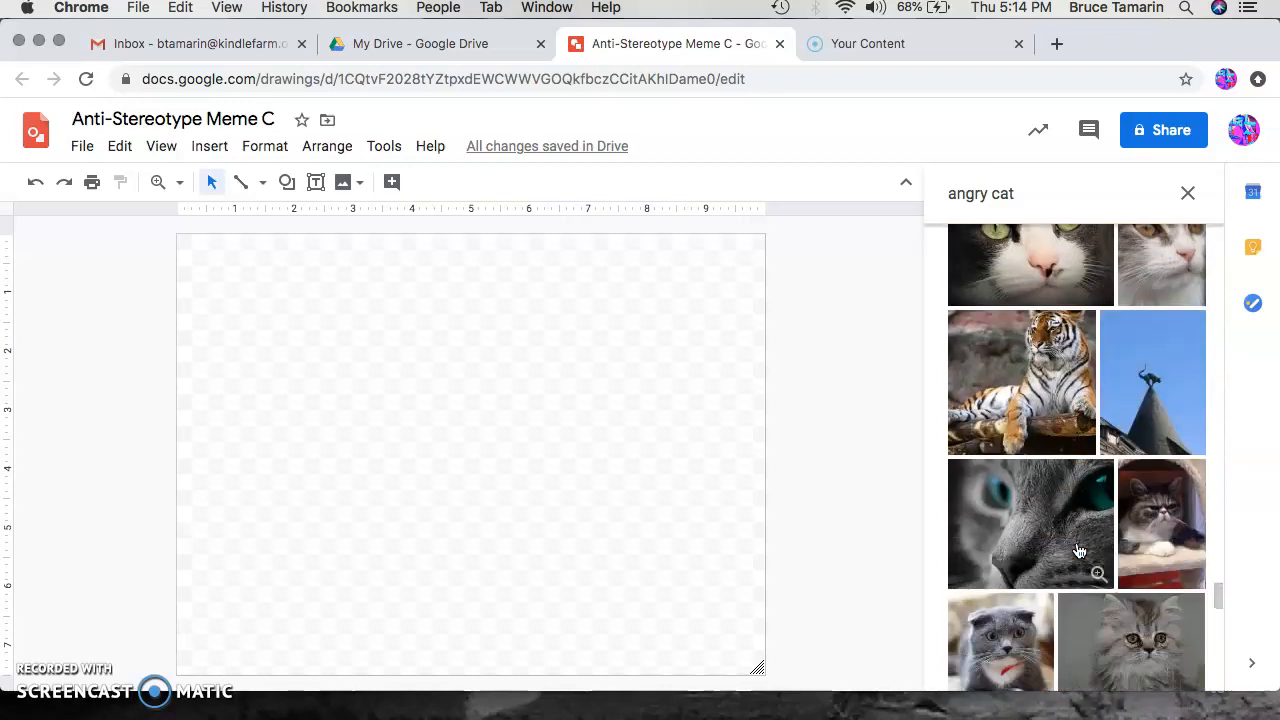
pyautogui.scroll(-10, 1079, 551)
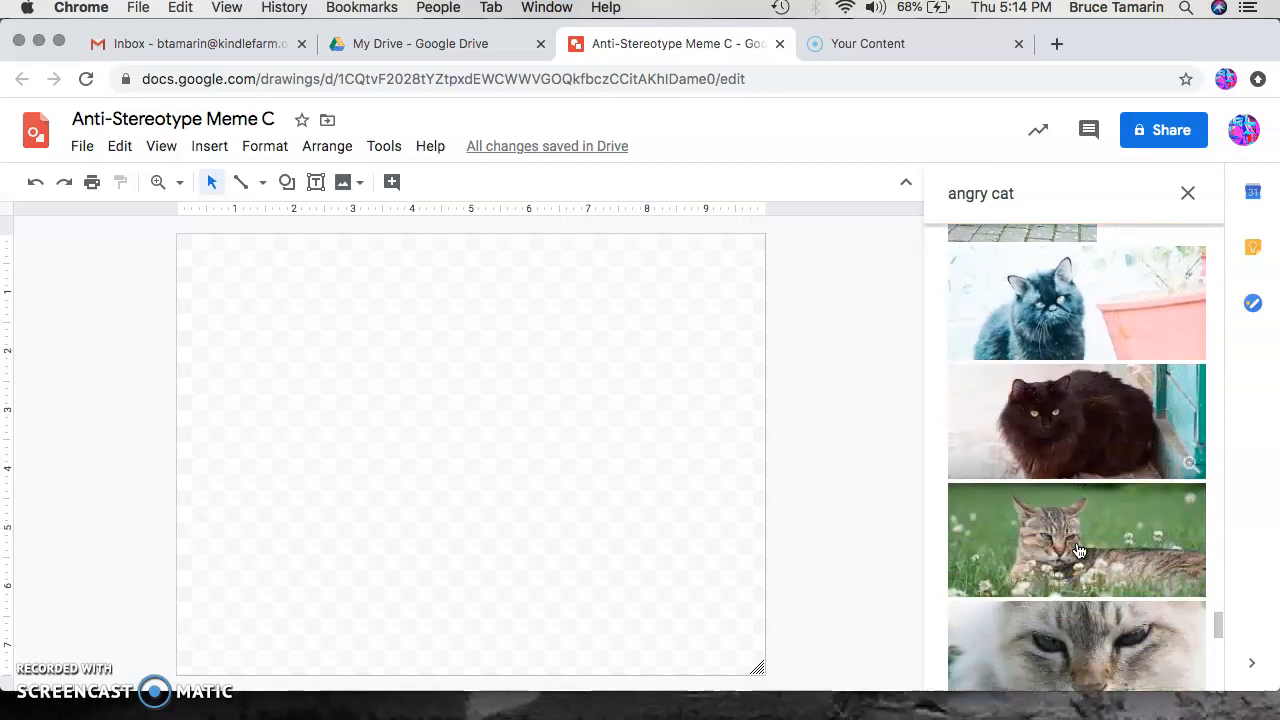
pyautogui.scroll(-10, 1079, 551)
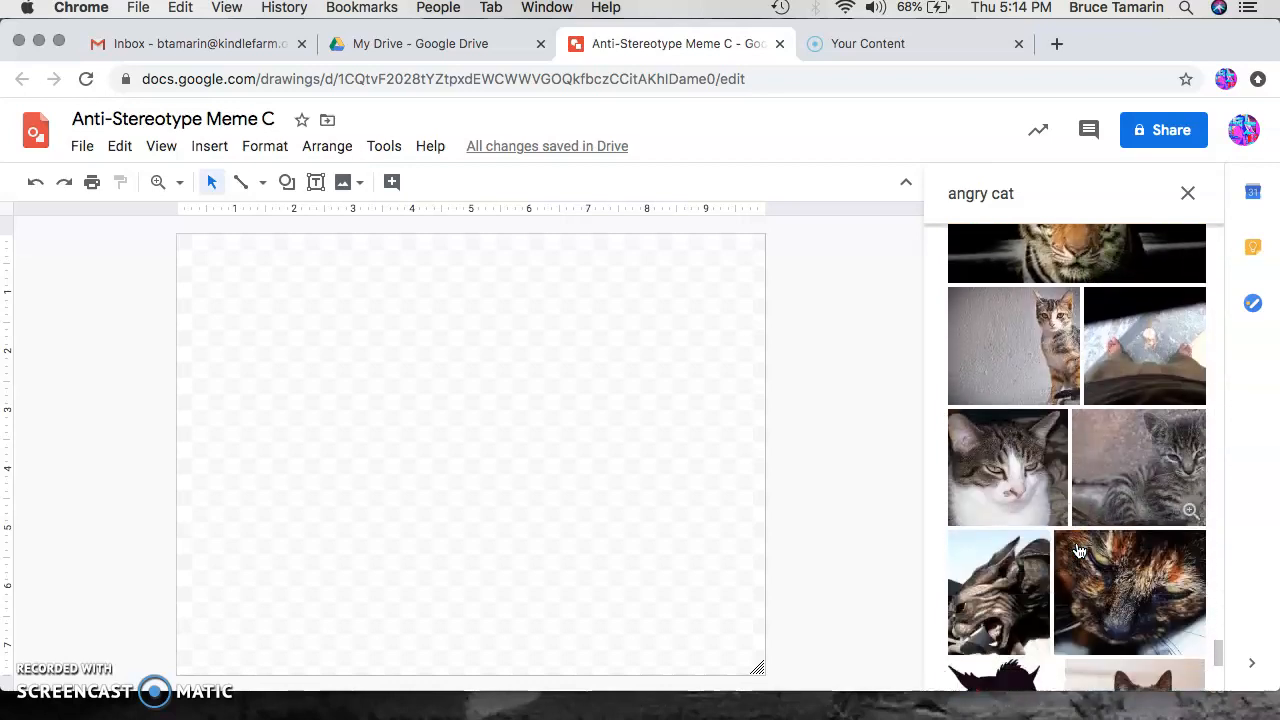
pyautogui.scroll(2, 1079, 546)
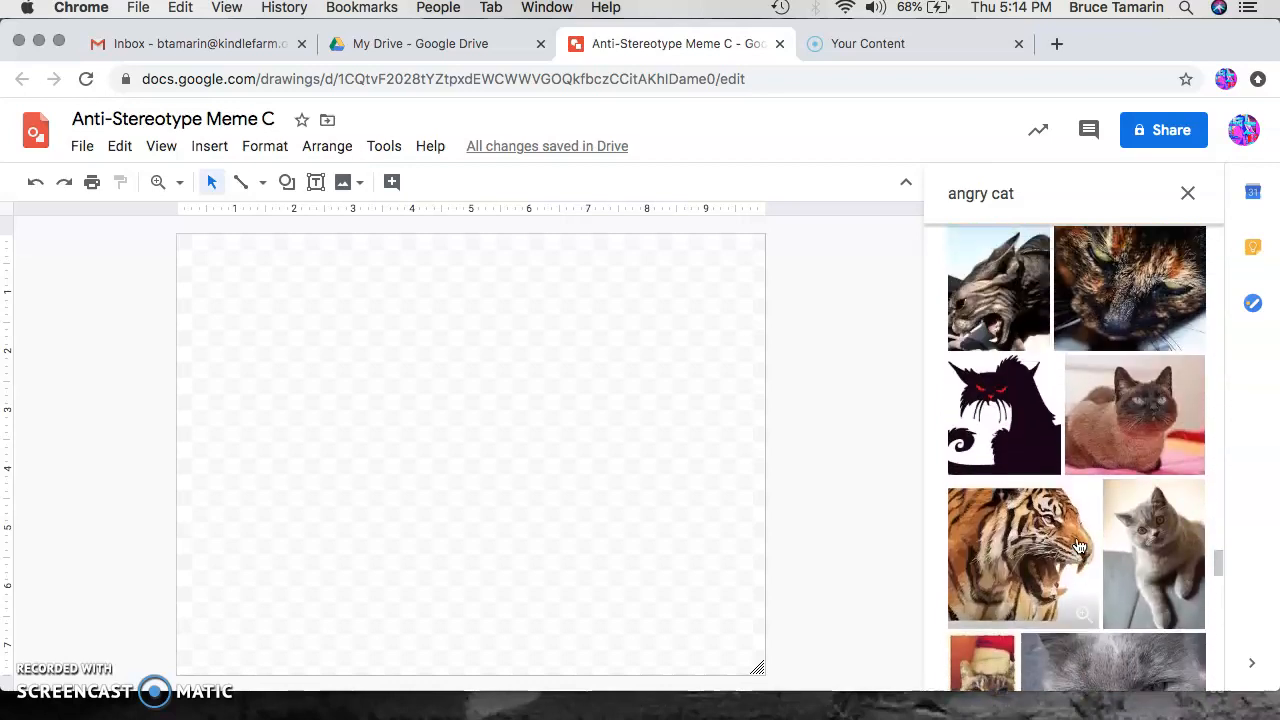
pyautogui.click(1027, 397)
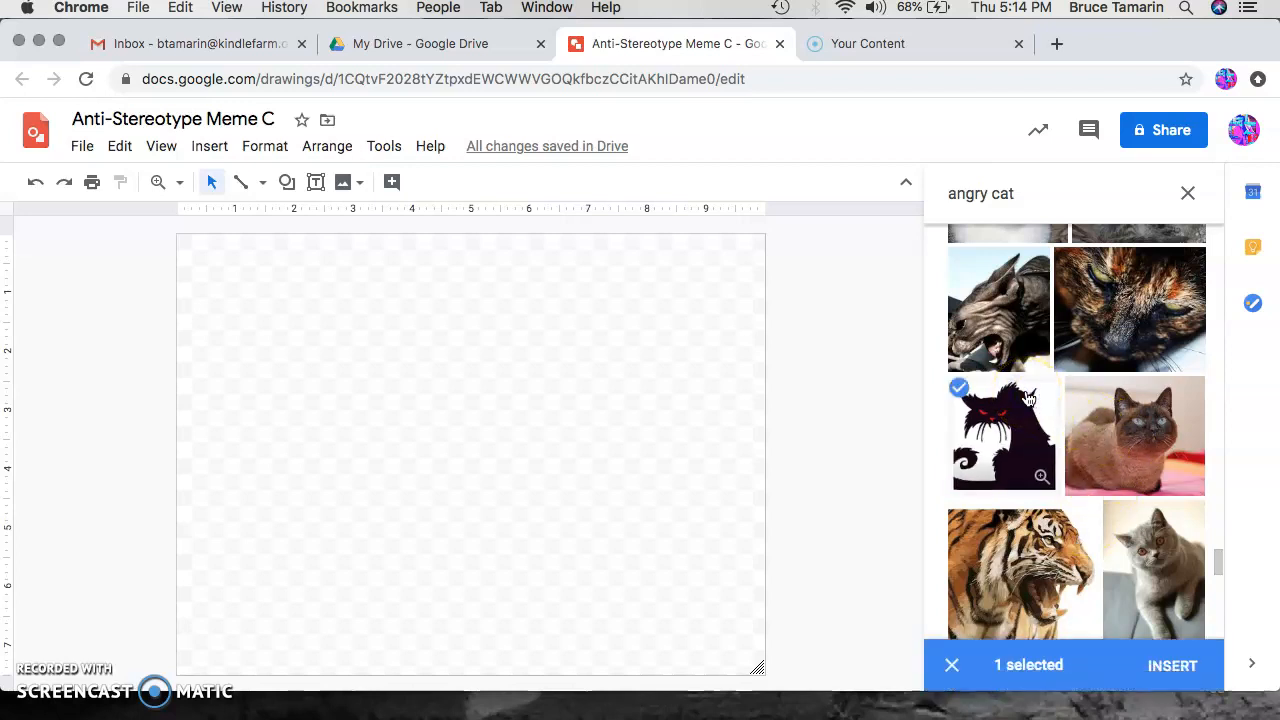
pyautogui.click(1172, 666)
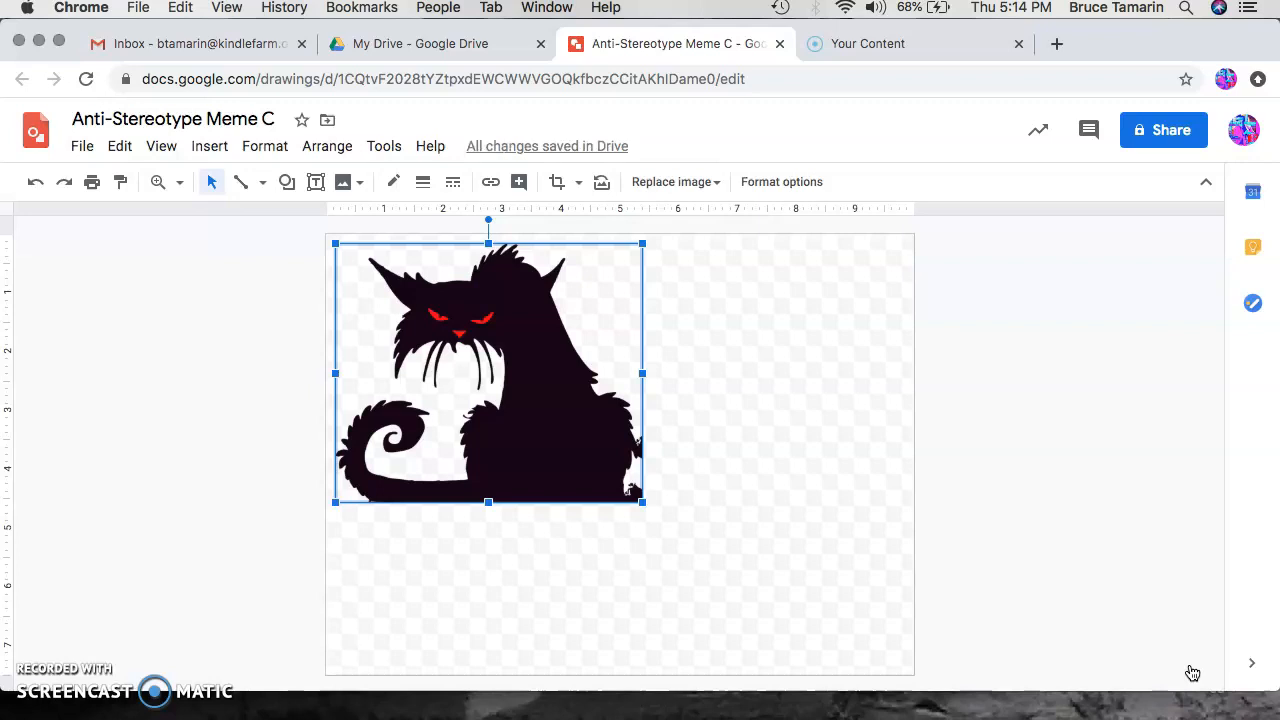
# Step: Try moving and rotating the cat image, undoing the rotation and dragging it back near the corner
pyautogui.moveTo(552, 382); pyautogui.dragTo(757, 551)
pyautogui.moveTo(737, 497); pyautogui.dragTo(723, 457)
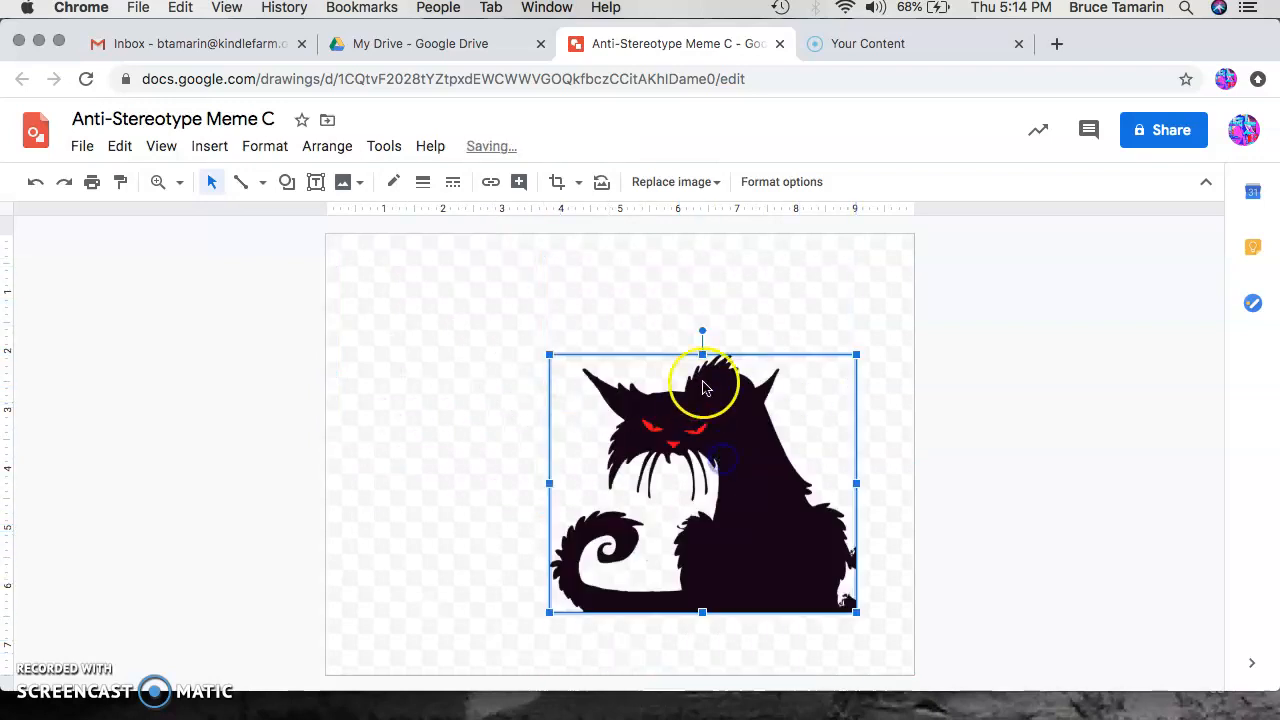
pyautogui.moveTo(703, 331); pyautogui.dragTo(594, 351)
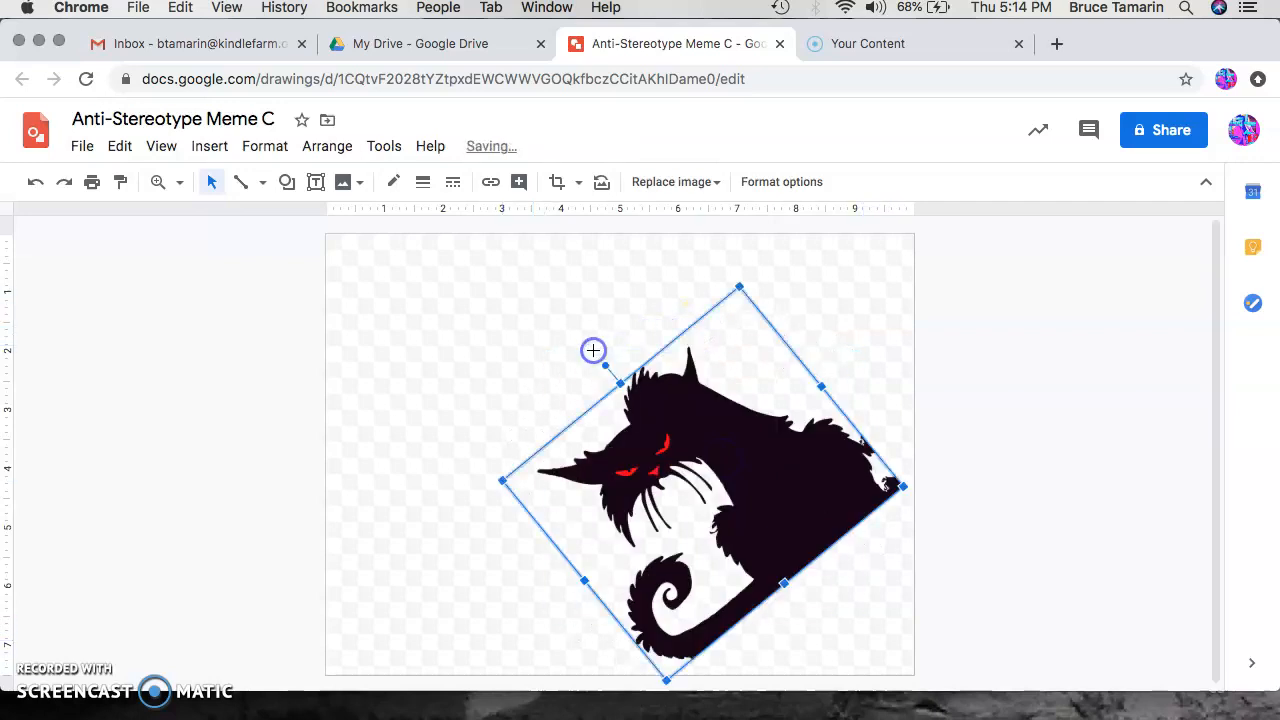
pyautogui.click(35, 183)
pyautogui.moveTo(676, 486); pyautogui.dragTo(466, 375)
pyautogui.moveTo(639, 368)
pyautogui.mouseDown()
pyautogui.moveTo(737, 369)
pyautogui.moveTo(639, 368)
pyautogui.mouseUp()
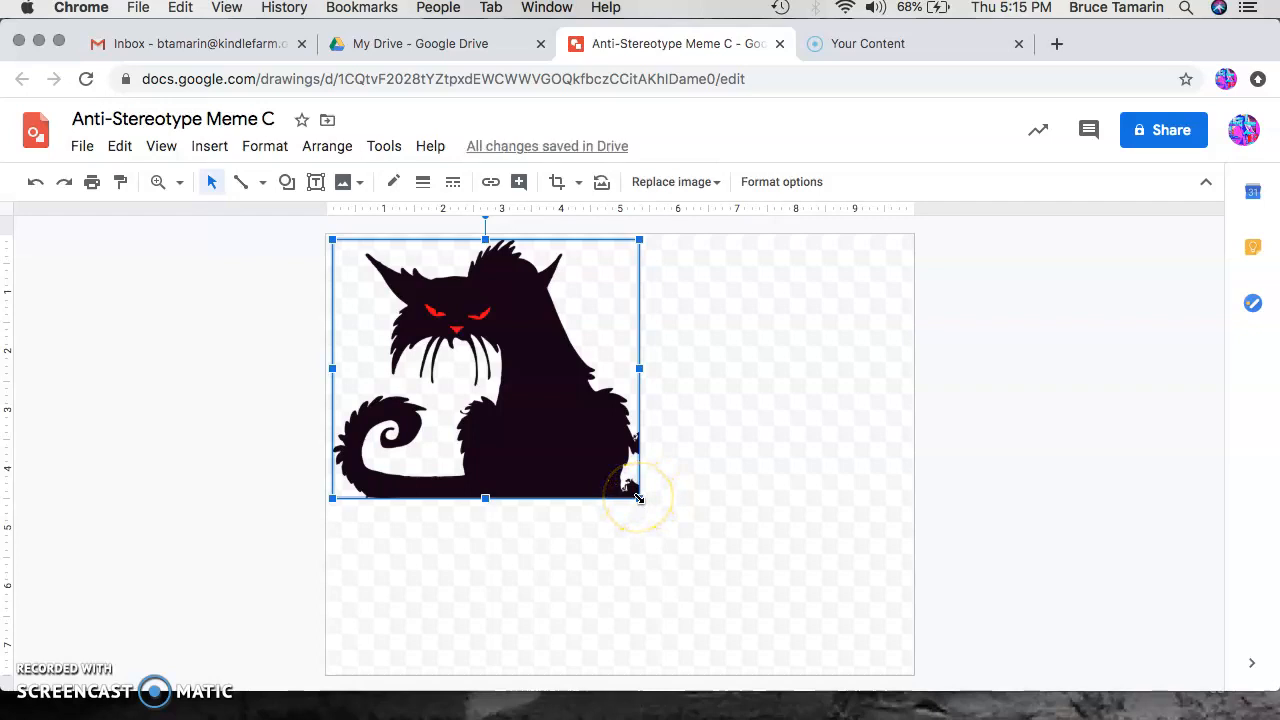
# Step: Enlarge the cat image from its corner so it fills the canvas
pyautogui.moveTo(641, 502); pyautogui.dragTo(826, 675)
pyautogui.click(883, 400)
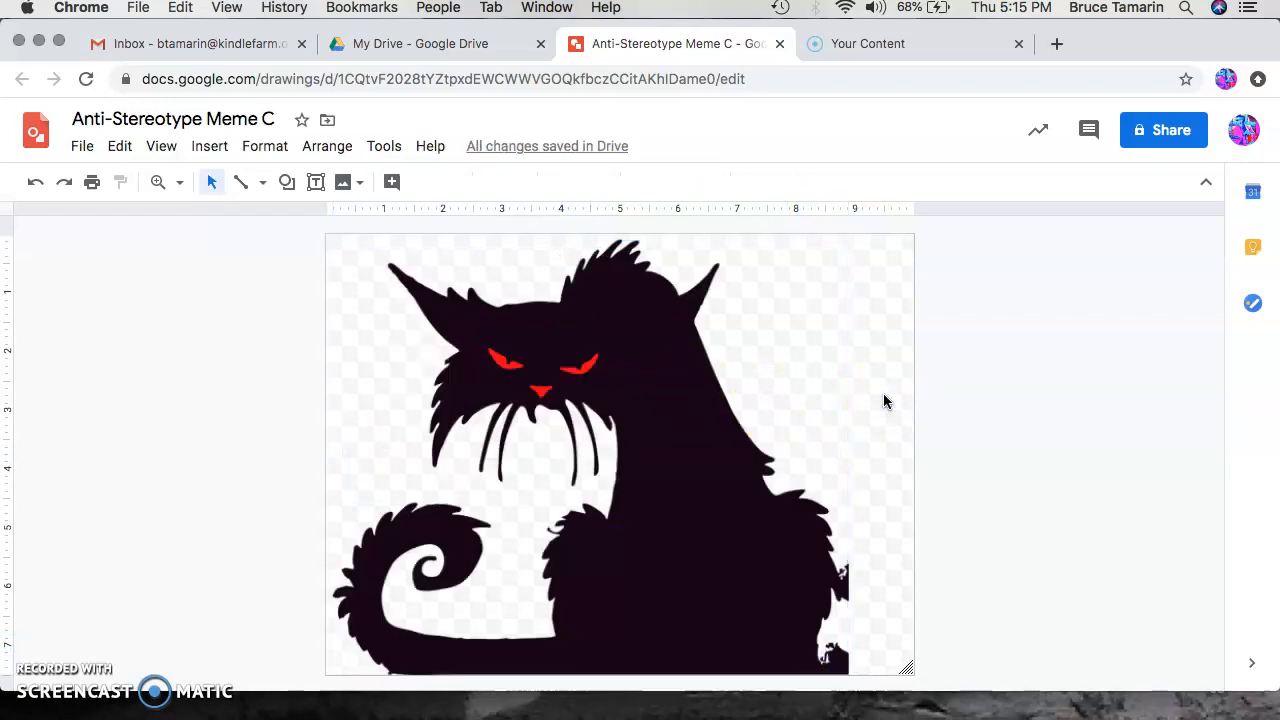
# Step: Set the drawing's background color to red
pyautogui.rightClick(883, 301)
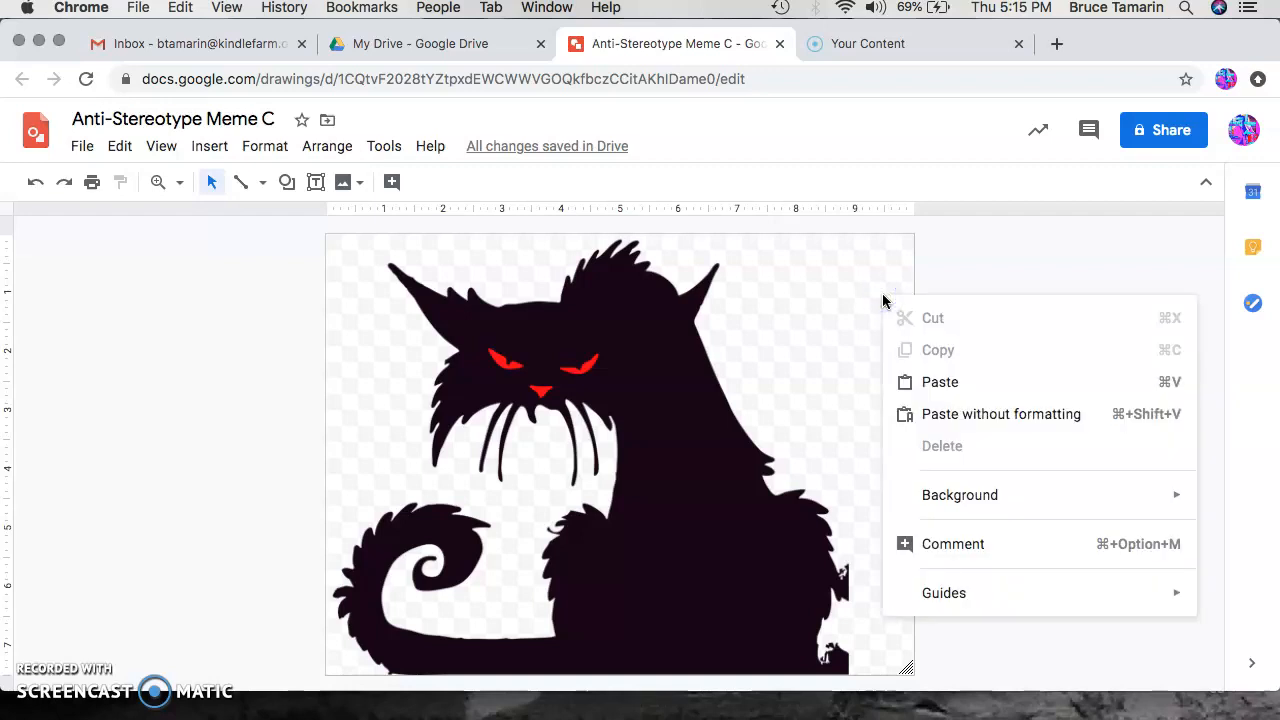
pyautogui.moveTo(983, 493)
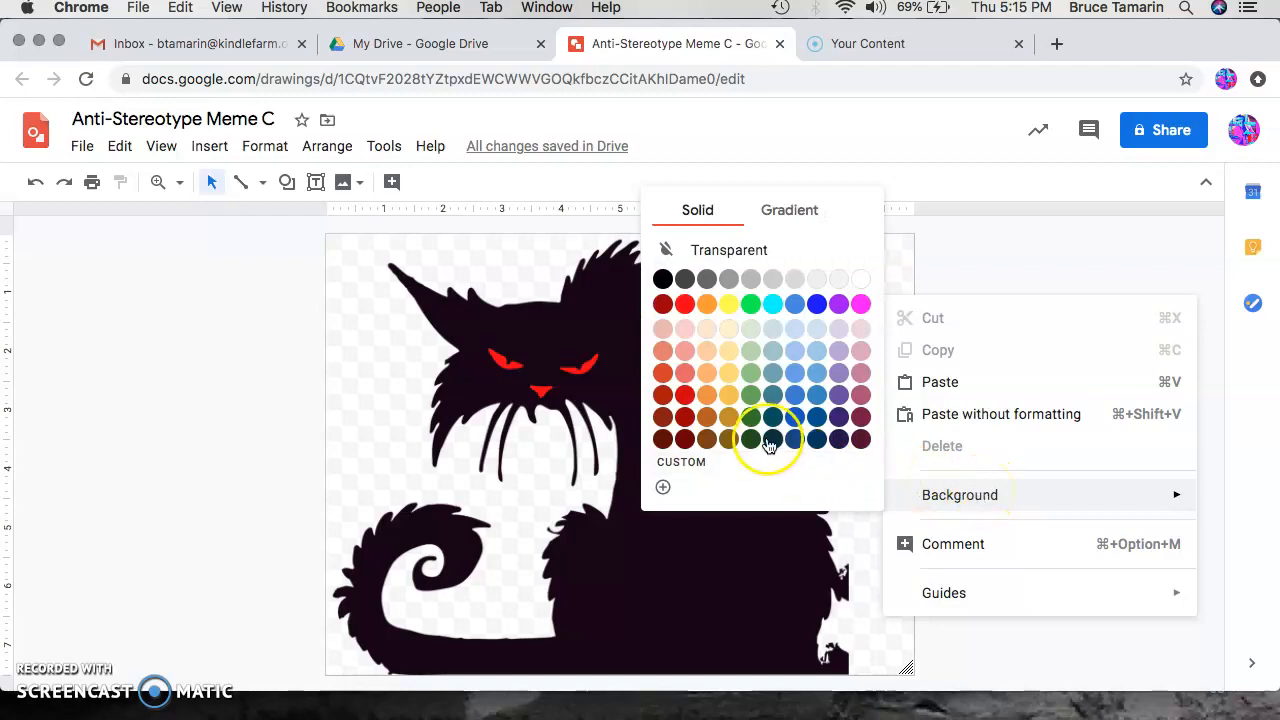
pyautogui.click(685, 305)
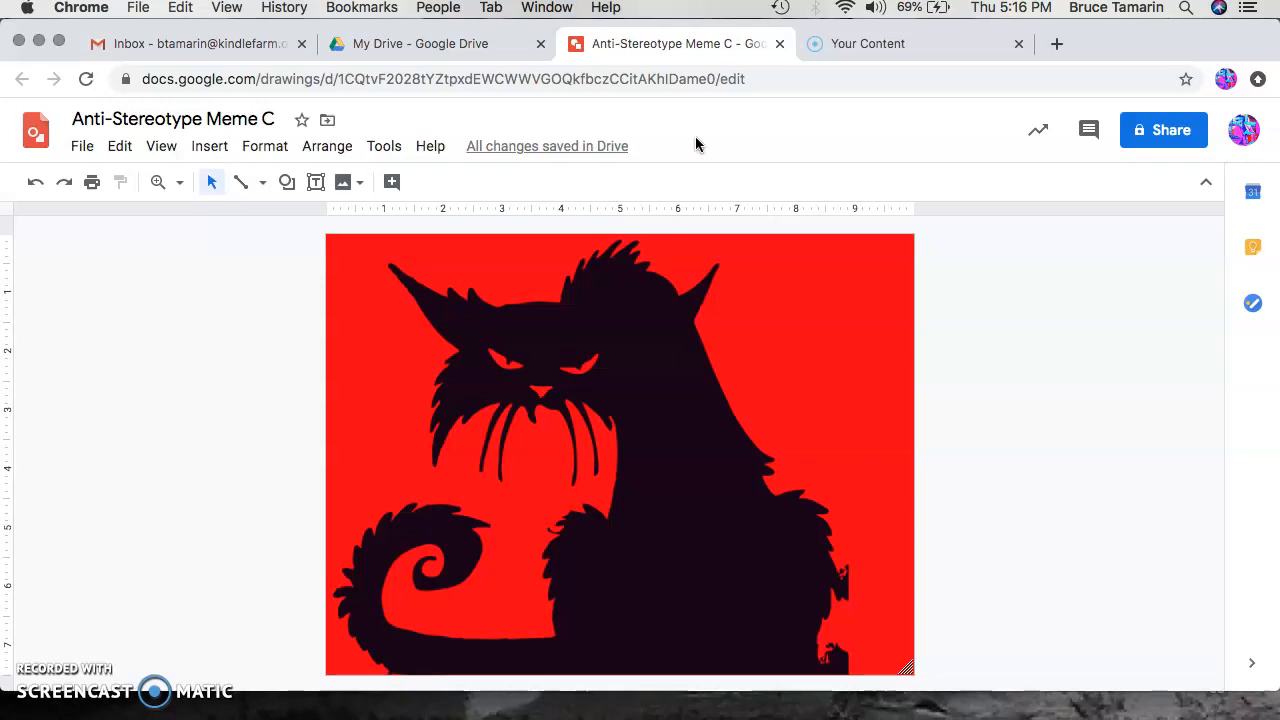
# Step: Add word art reading Stereotypes and move it to the top of the drawing
pyautogui.click(229, 150)
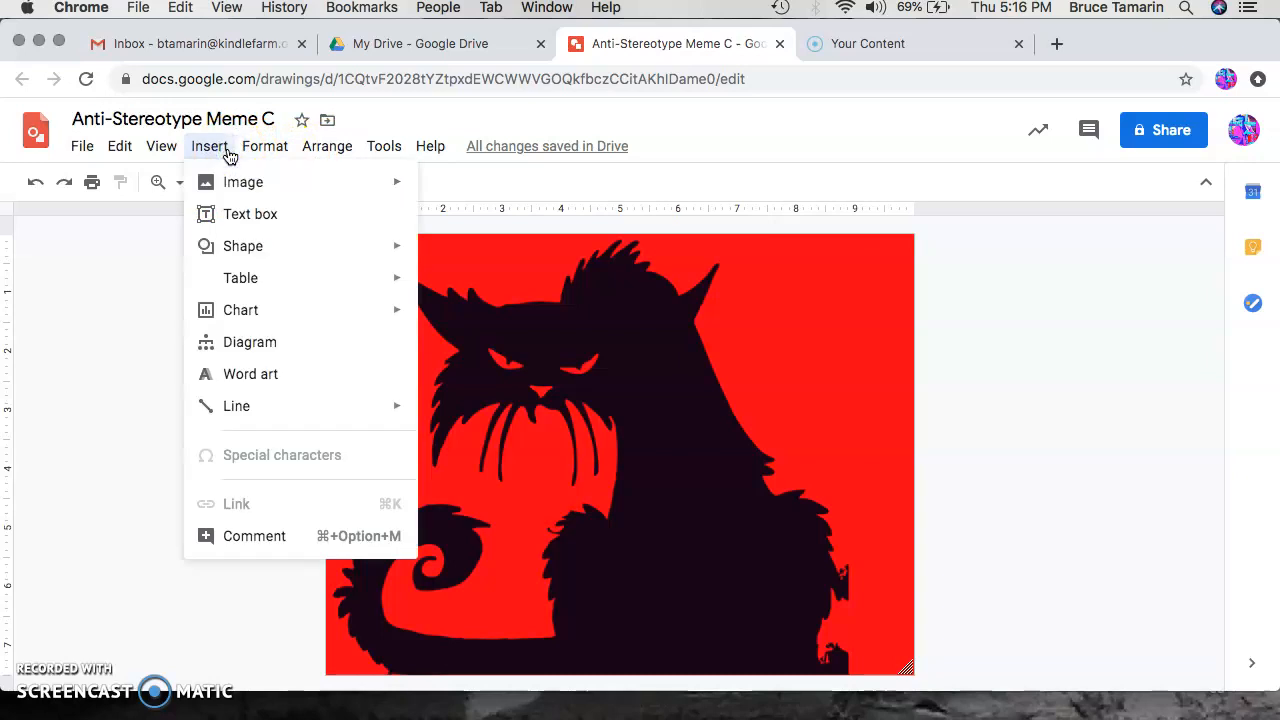
pyautogui.click(240, 376)
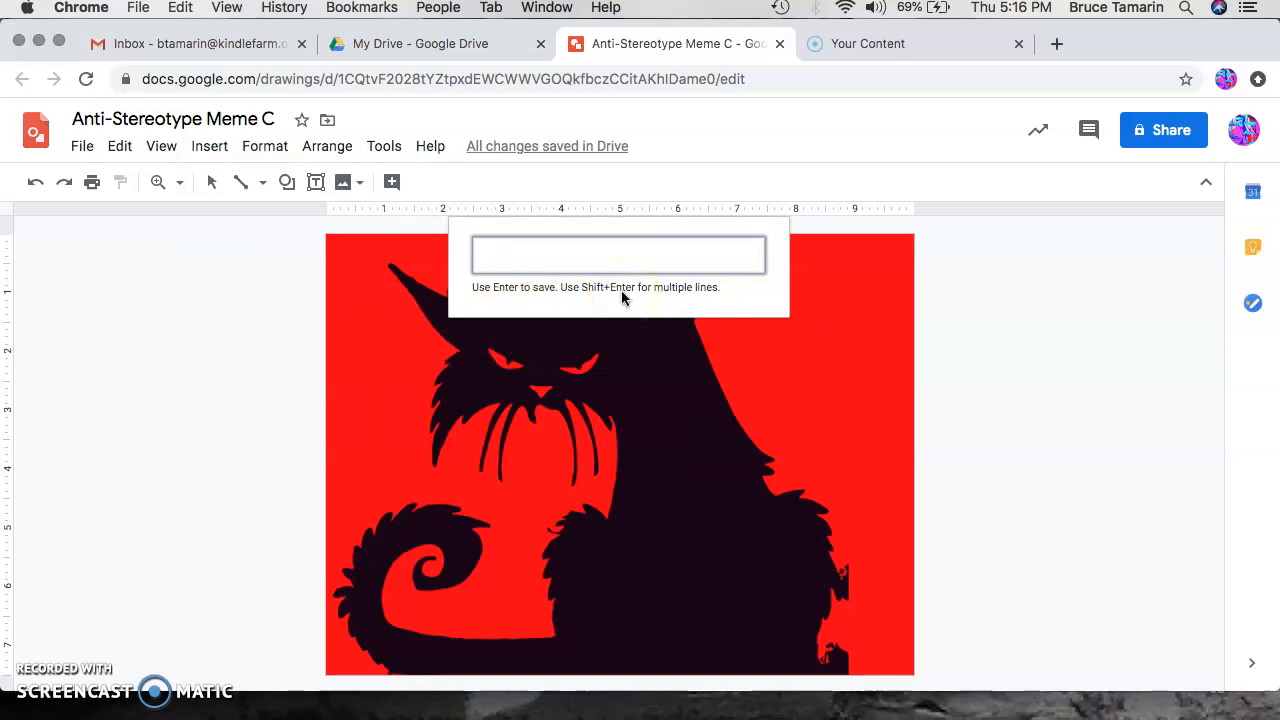
pyautogui.write('Stereotypes')
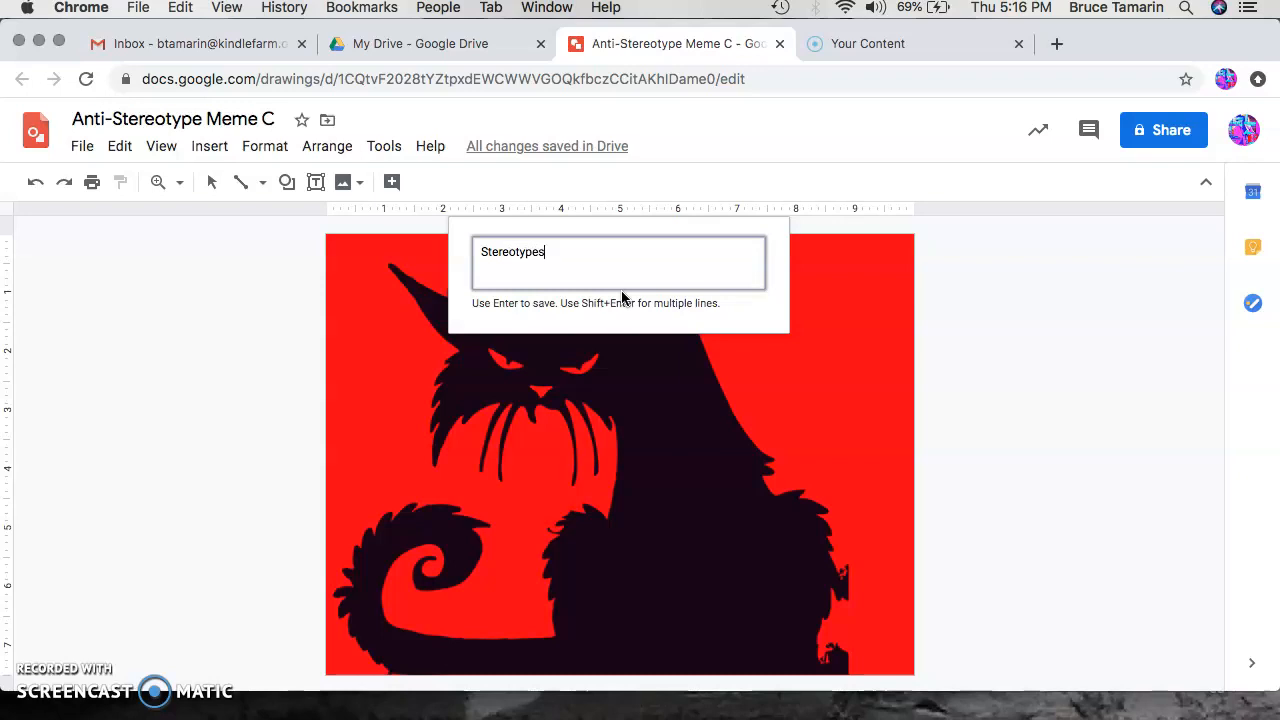
pyautogui.press('Return')
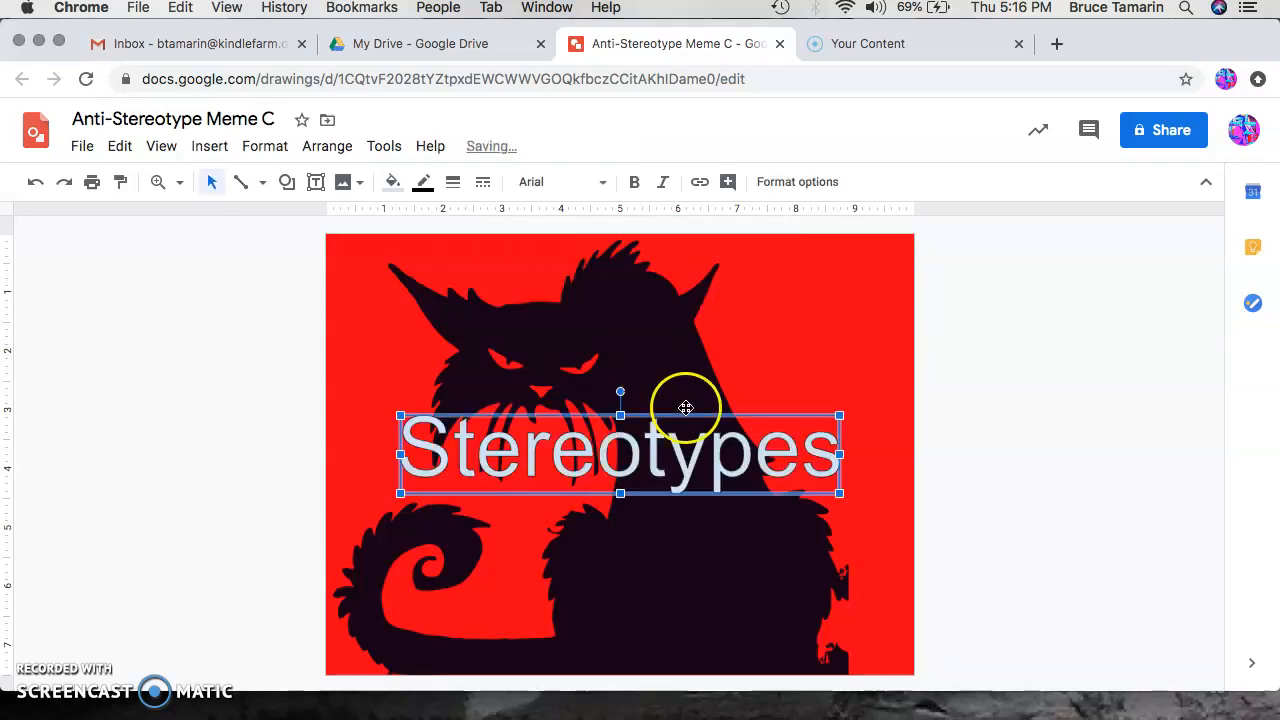
pyautogui.moveTo(600, 438); pyautogui.dragTo(675, 293)
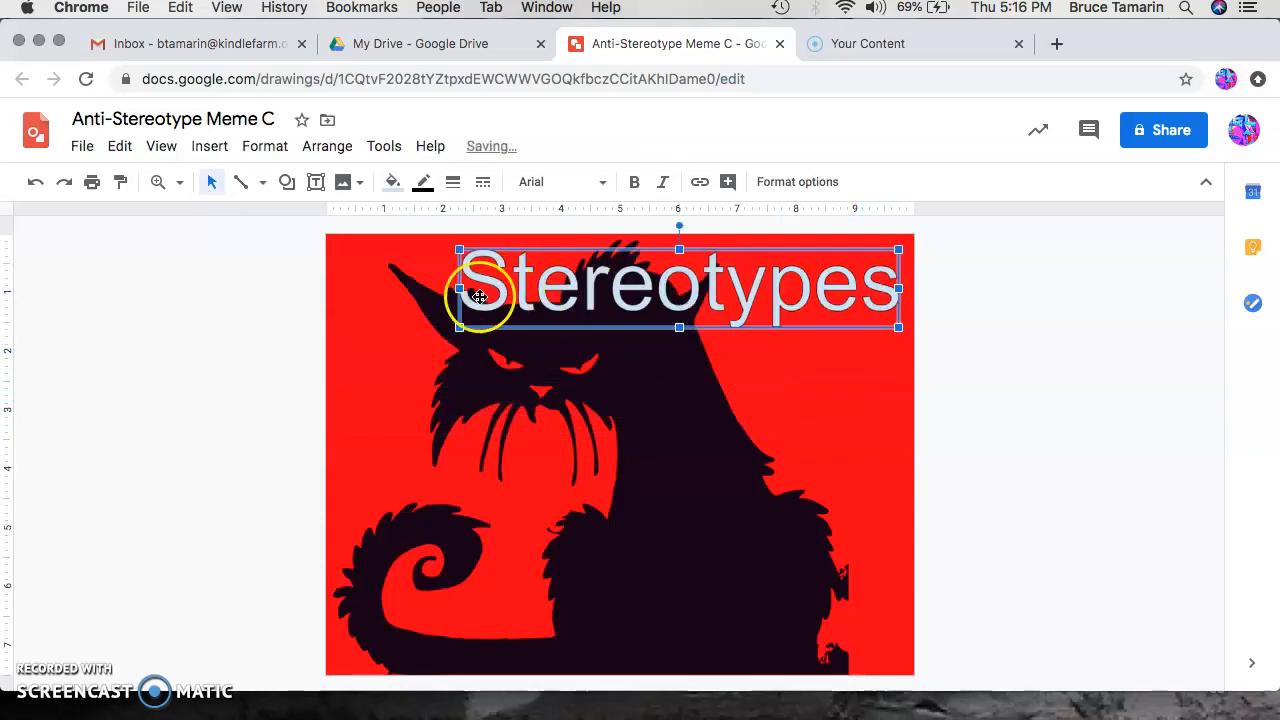
pyautogui.click(680, 310)
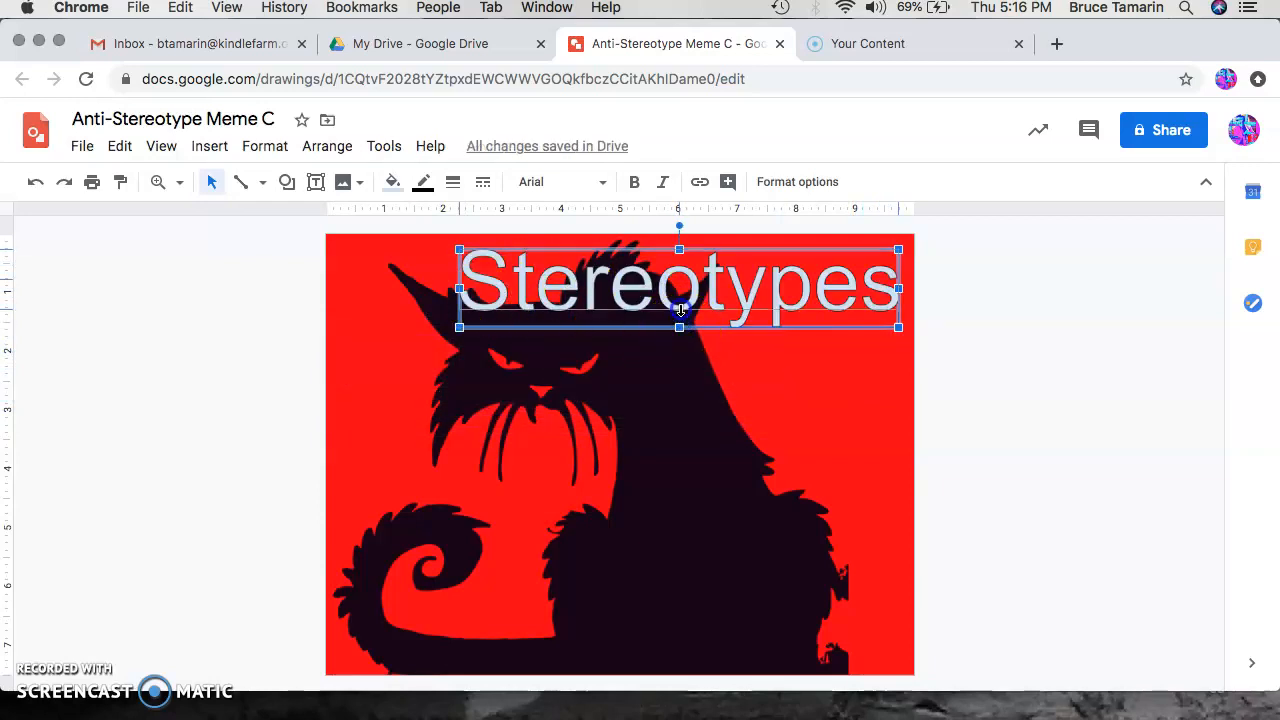
# Step: Set the Stereotypes word art's font to Amatic SC and resize it along the drawing's top-right edge
pyautogui.moveTo(680, 310); pyautogui.dragTo(680, 305)
pyautogui.moveTo(453, 278); pyautogui.dragTo(382, 277)
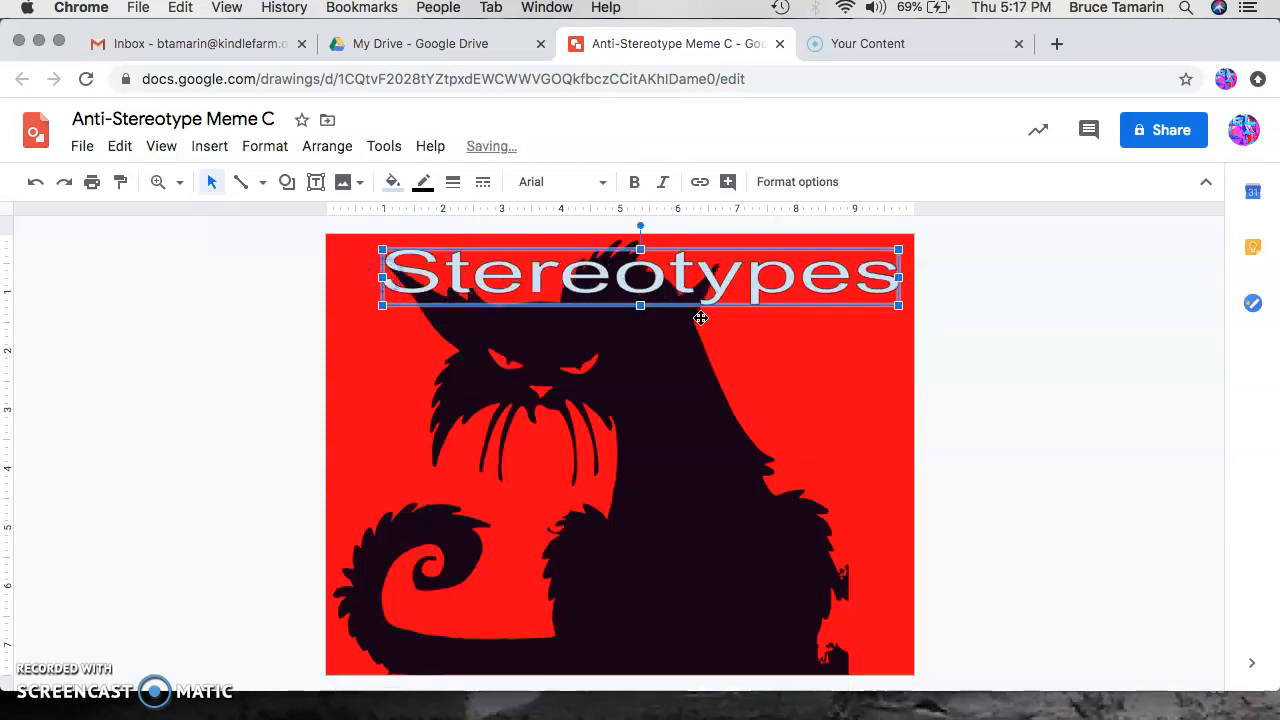
pyautogui.click(603, 182)
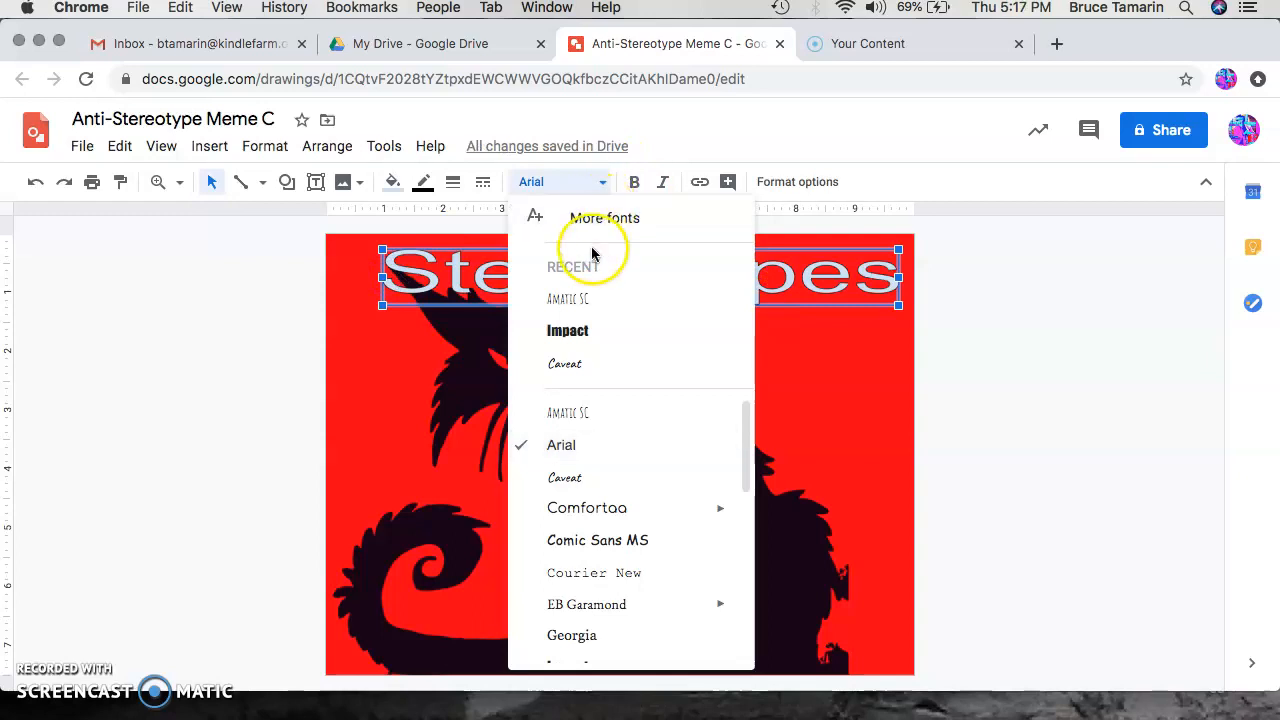
pyautogui.click(588, 297)
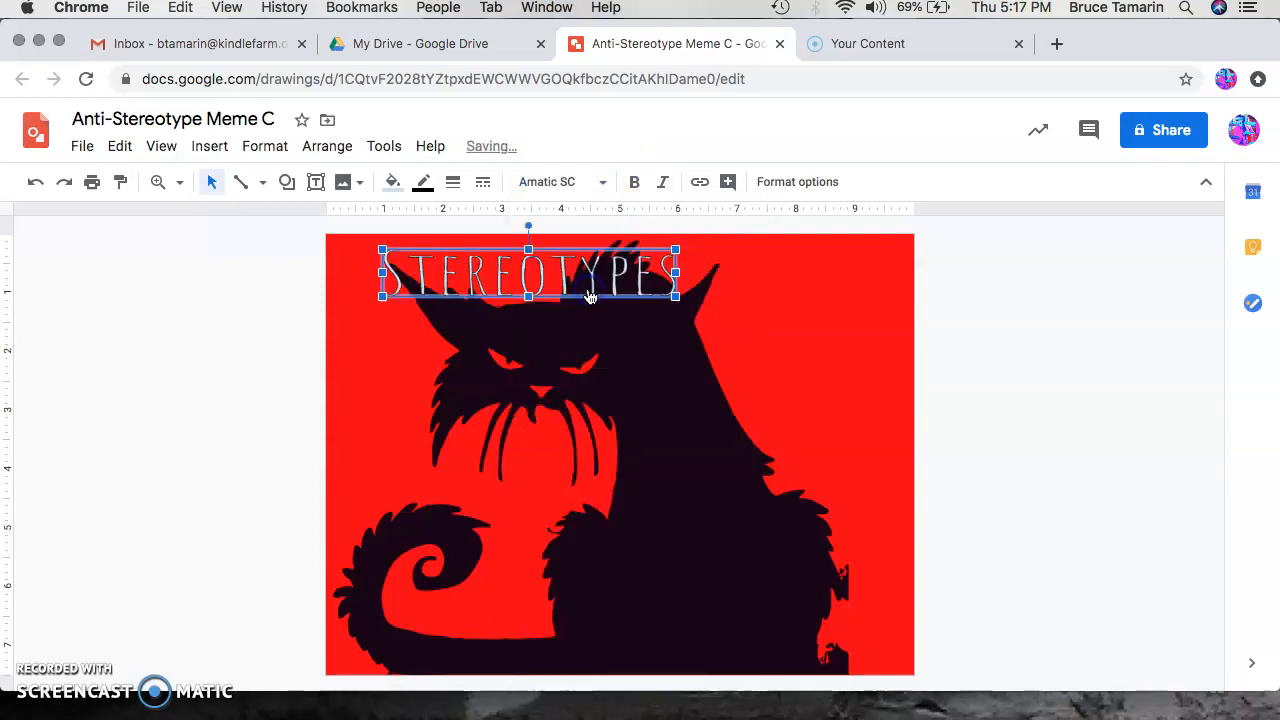
pyautogui.moveTo(486, 286); pyautogui.dragTo(671, 275)
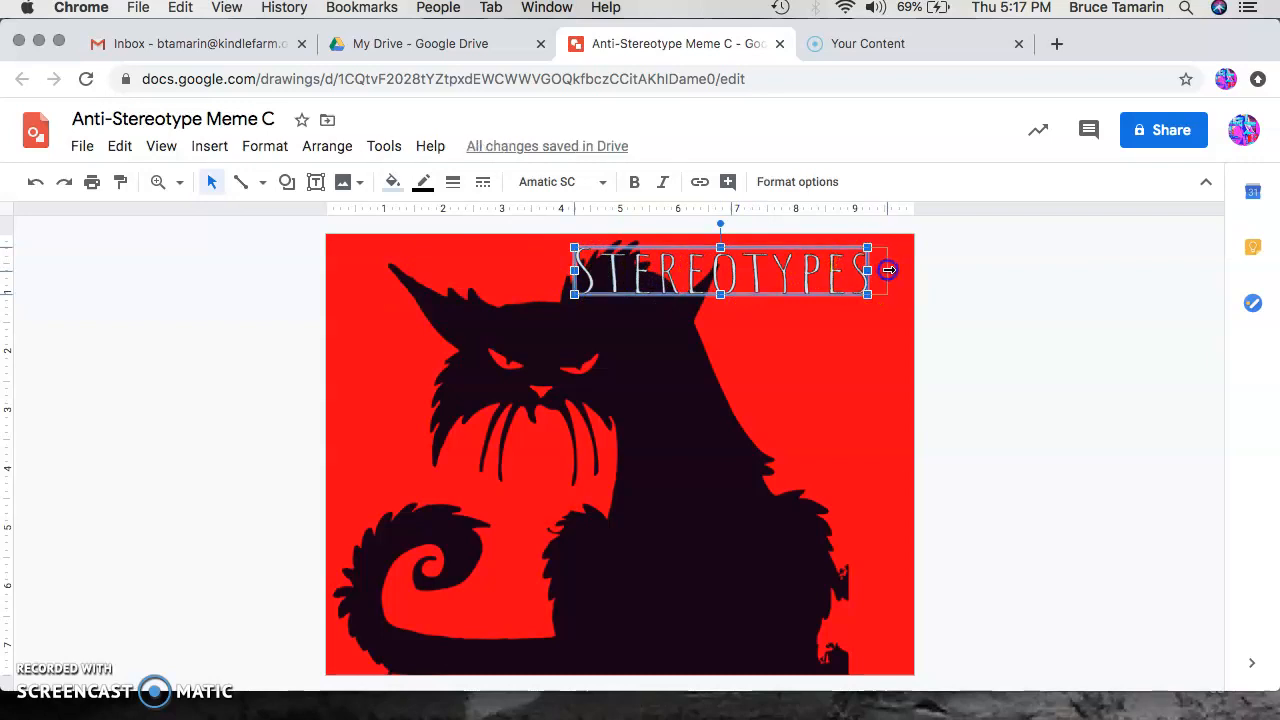
pyautogui.moveTo(899, 268); pyautogui.dragTo(900, 268)
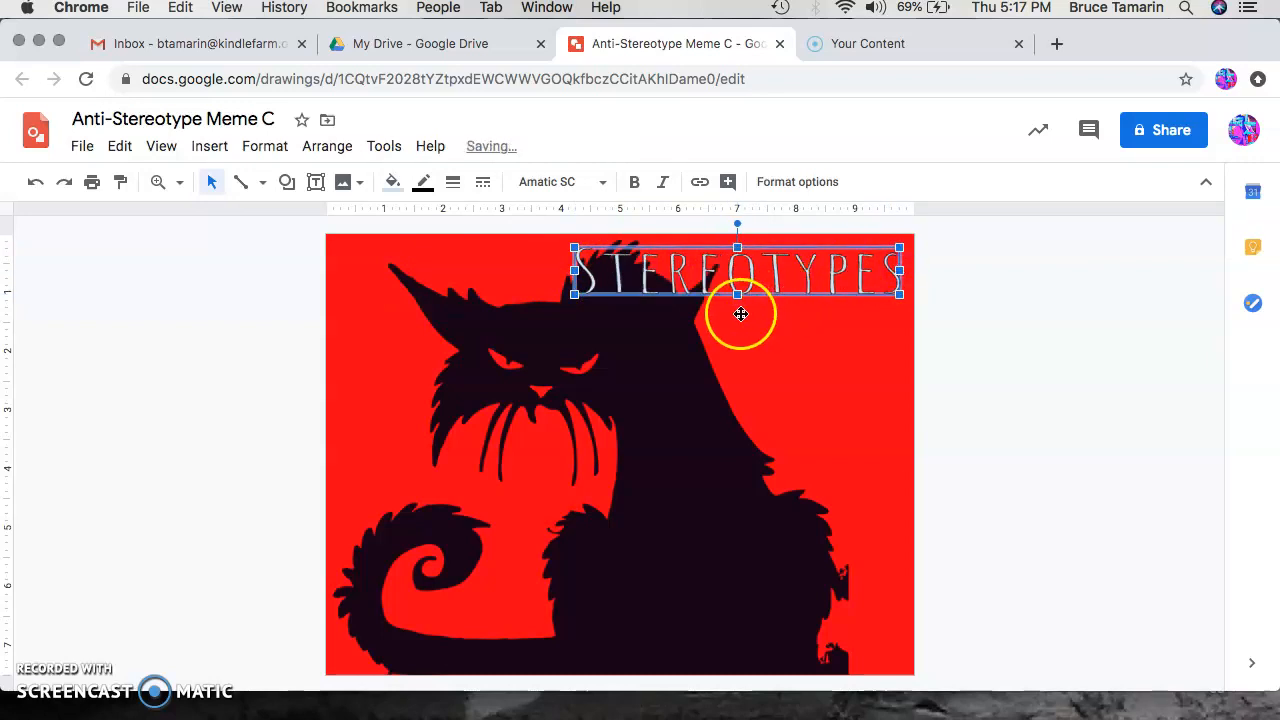
# Step: Try several fill colors on the Stereotypes word art, settling on white
pyautogui.click(393, 182)
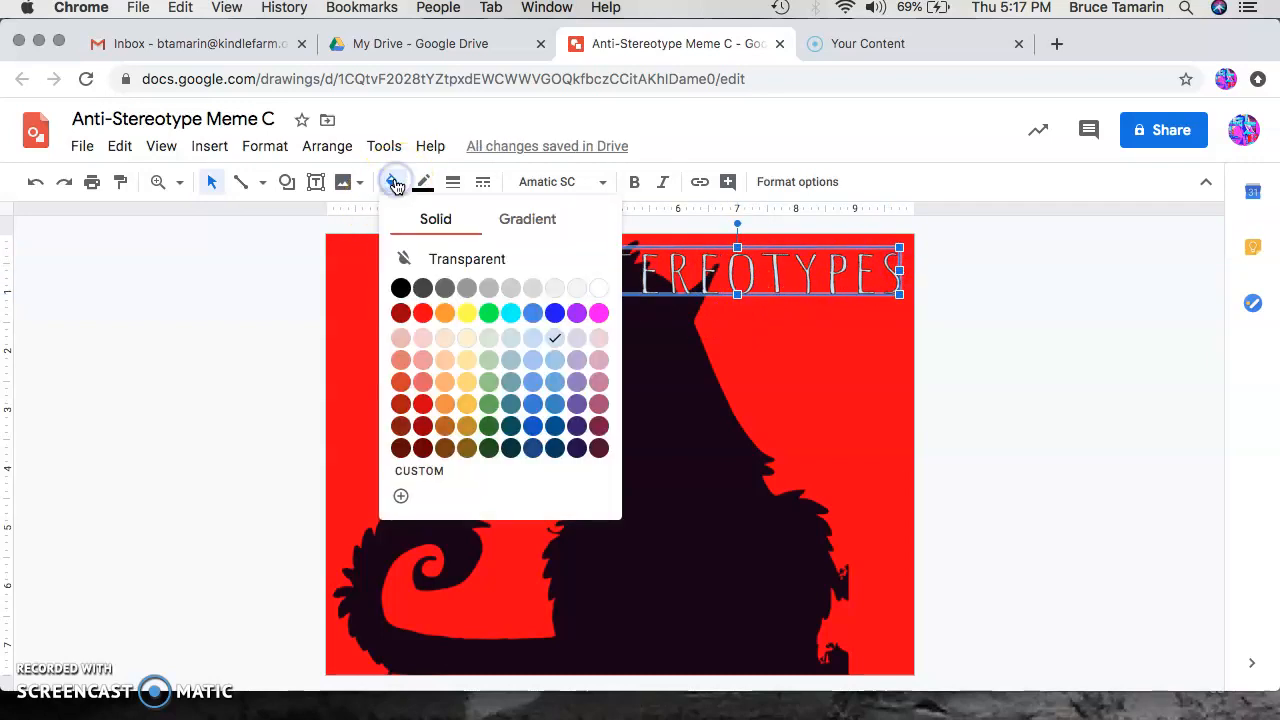
pyautogui.click(467, 314)
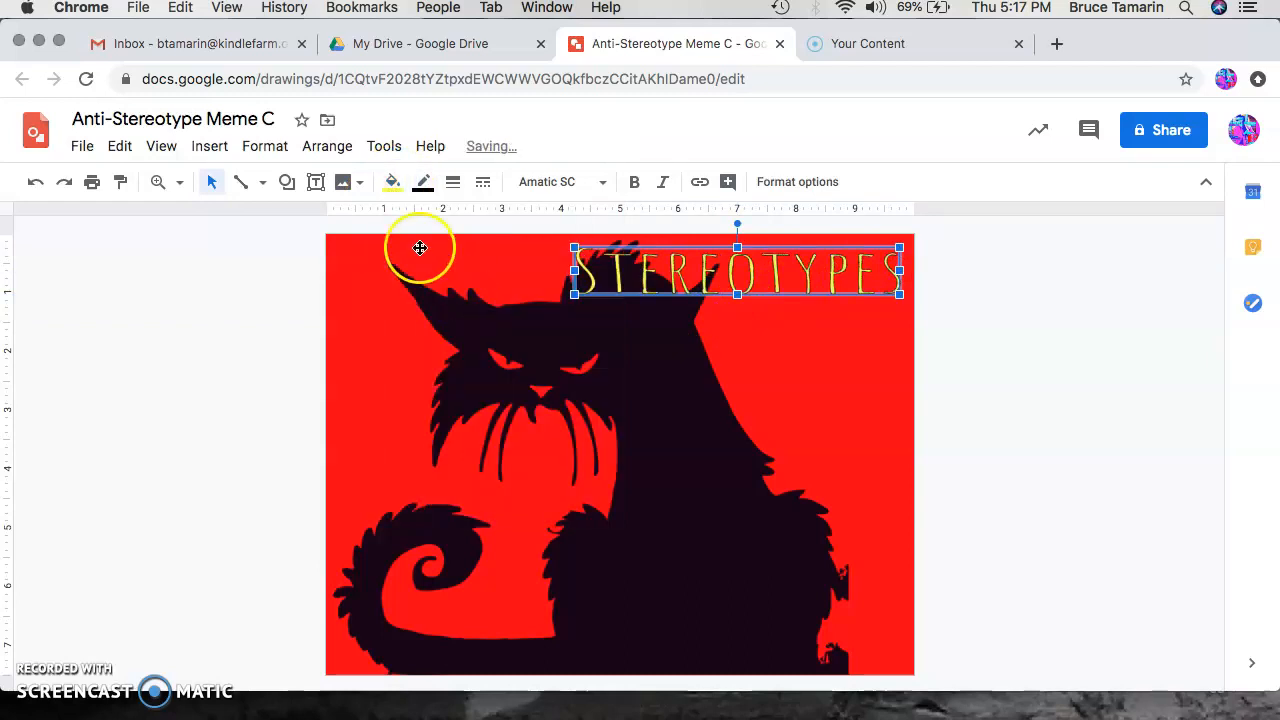
pyautogui.click(393, 182)
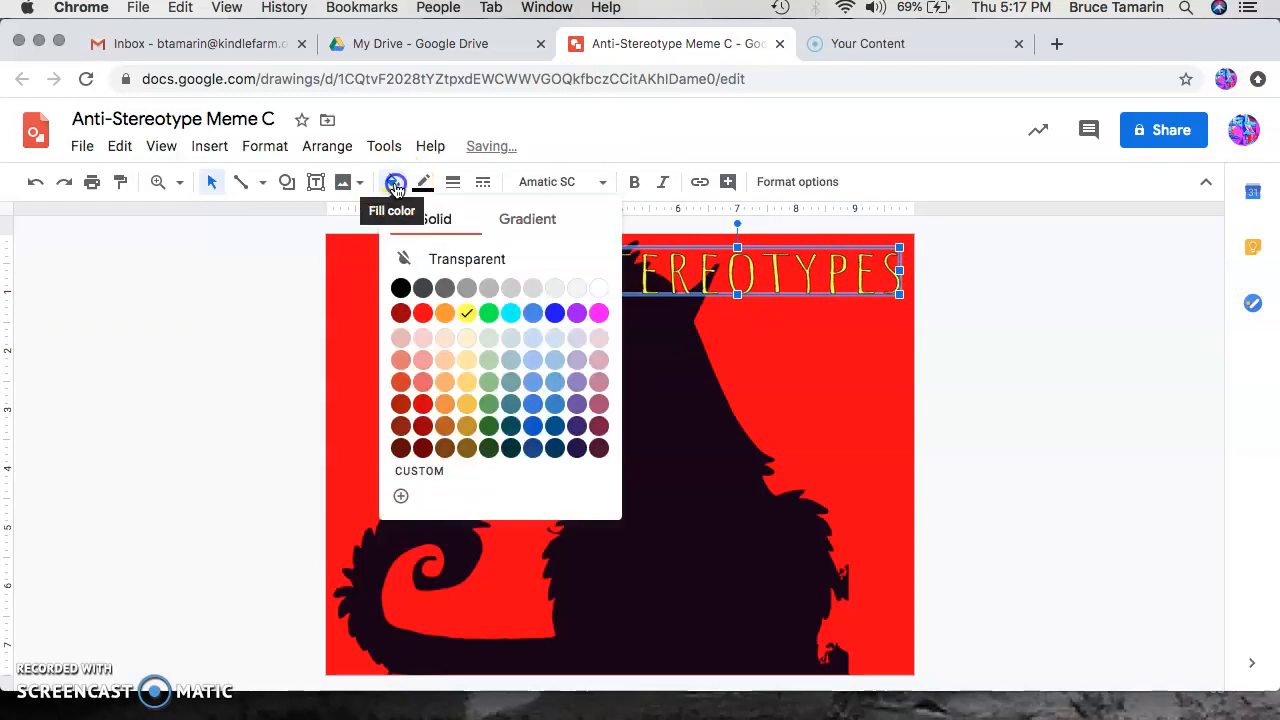
pyautogui.click(490, 315)
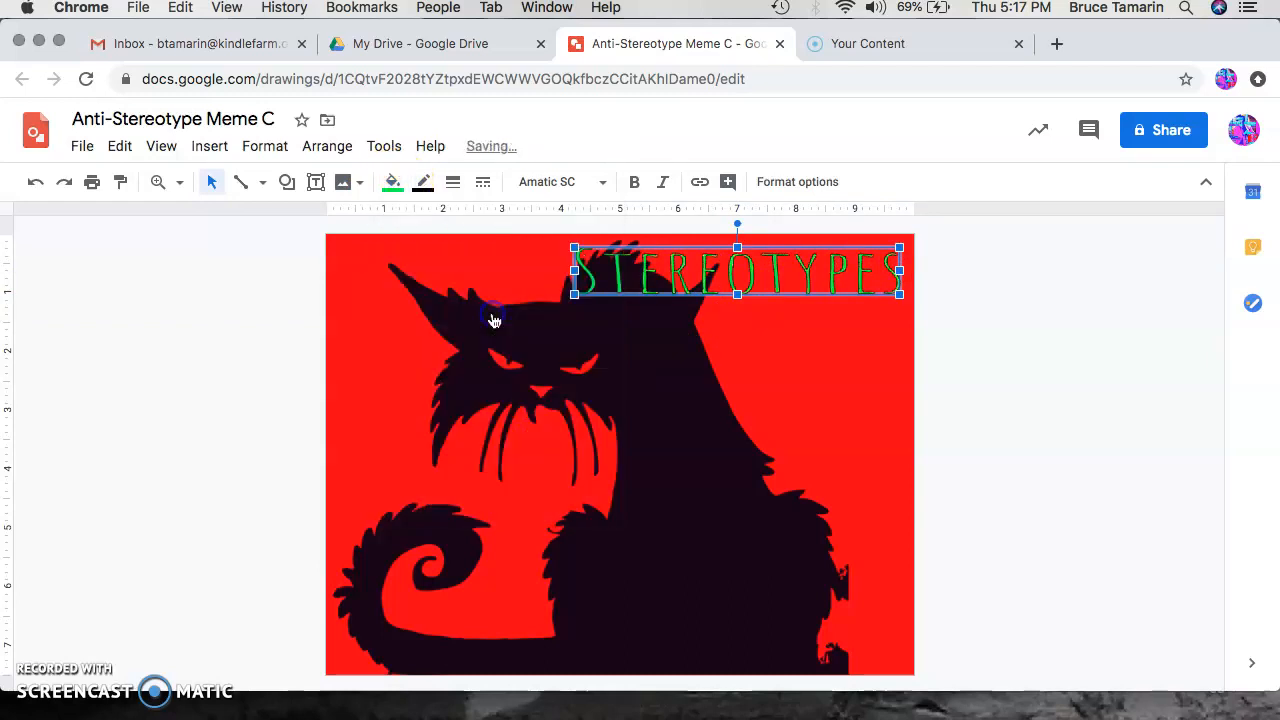
pyautogui.click(393, 182)
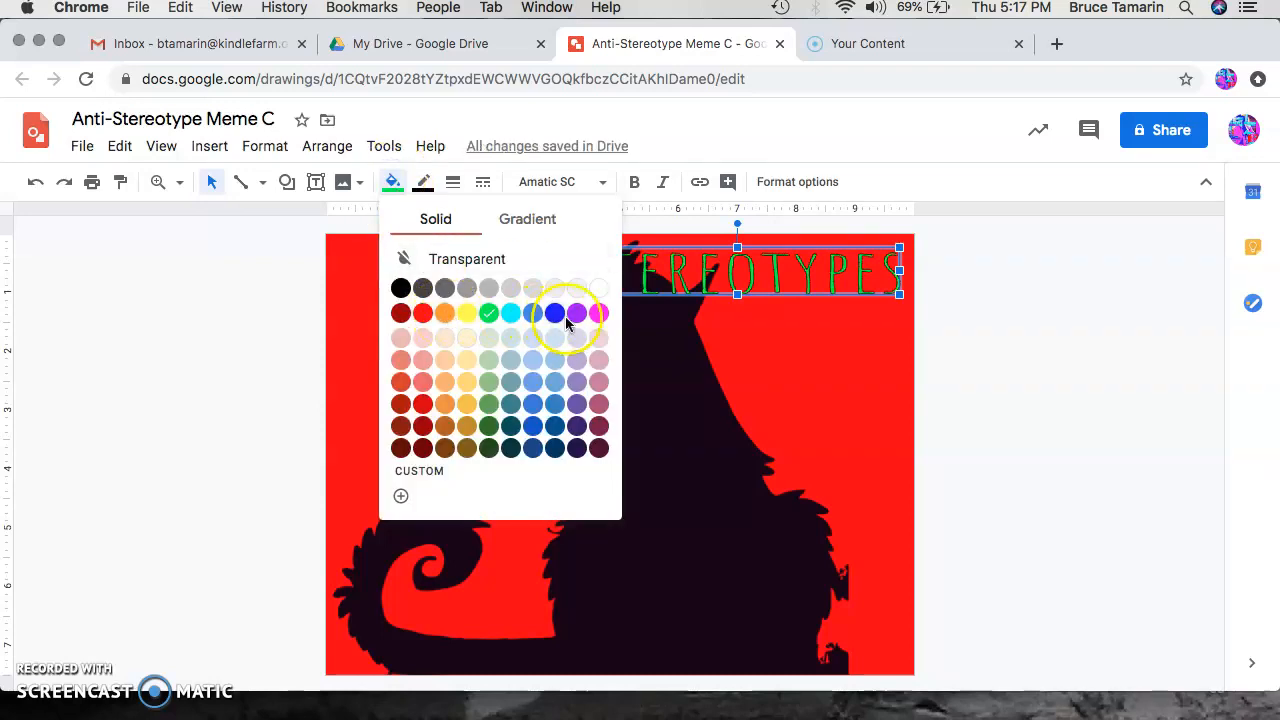
pyautogui.click(598, 313)
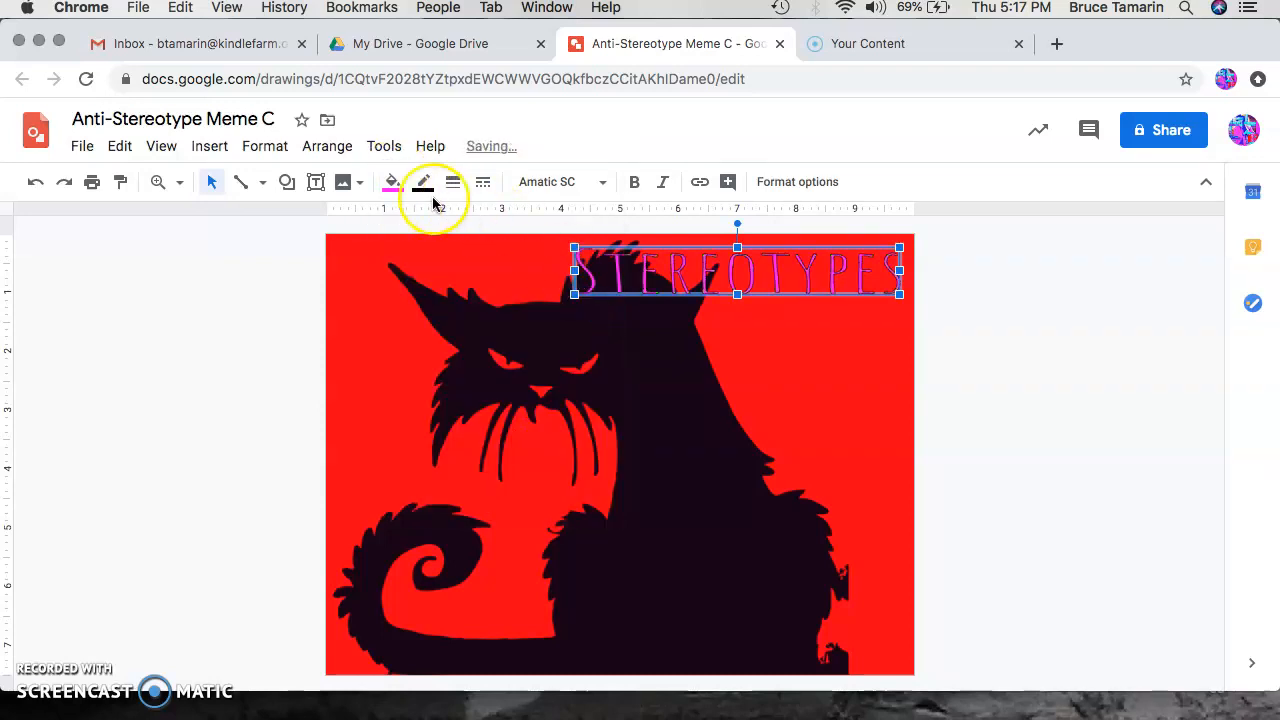
pyautogui.click(393, 182)
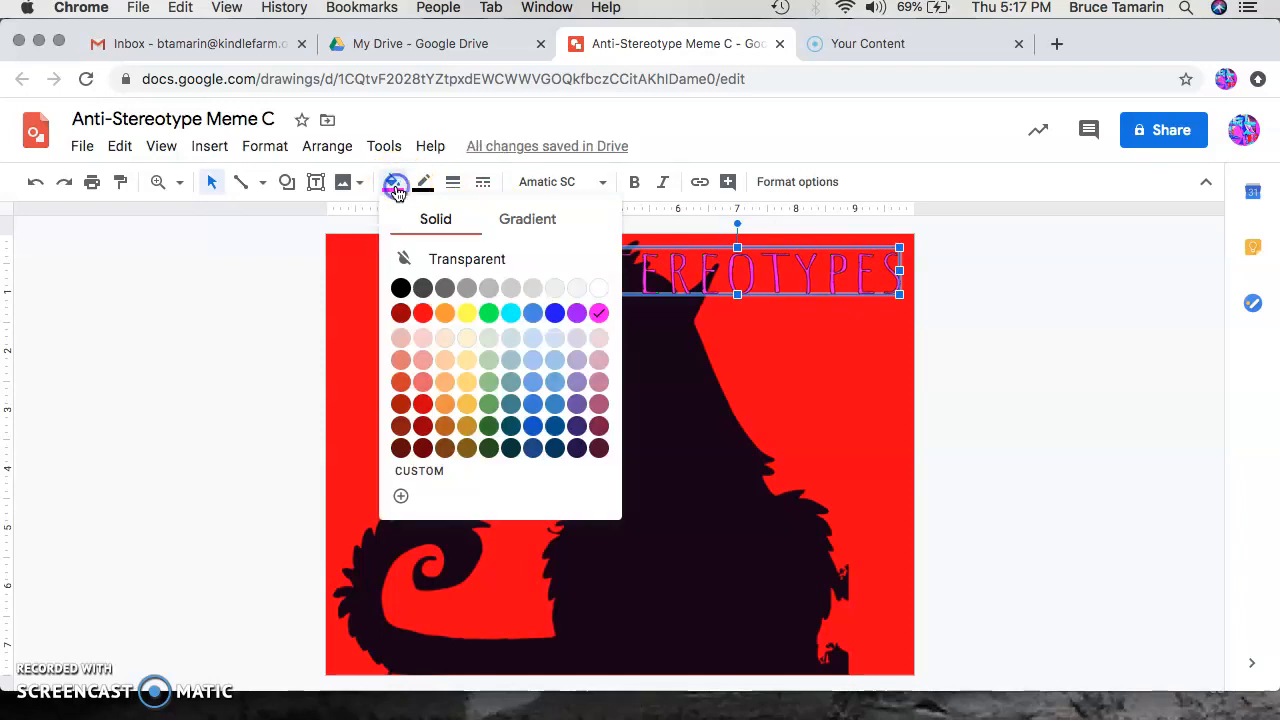
pyautogui.click(598, 288)
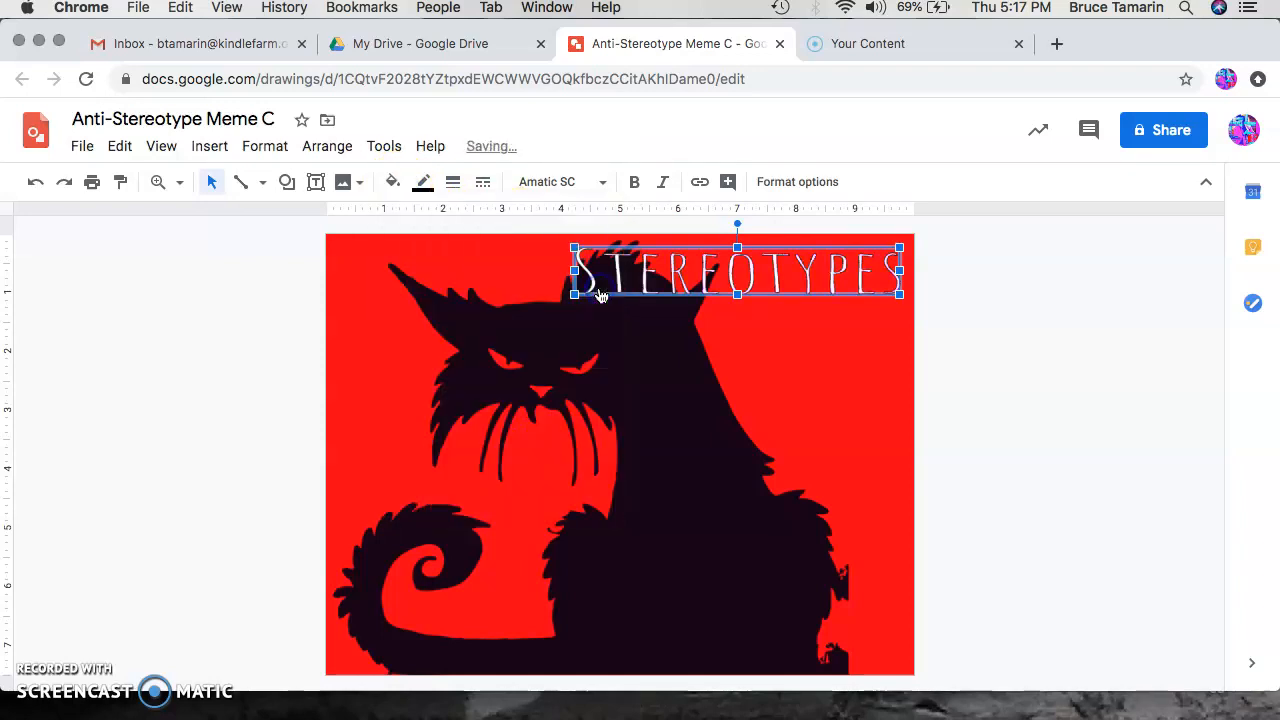
# Step: Try border colors on the word art, settling on black, and set its border weight to 3px
pyautogui.click(423, 182)
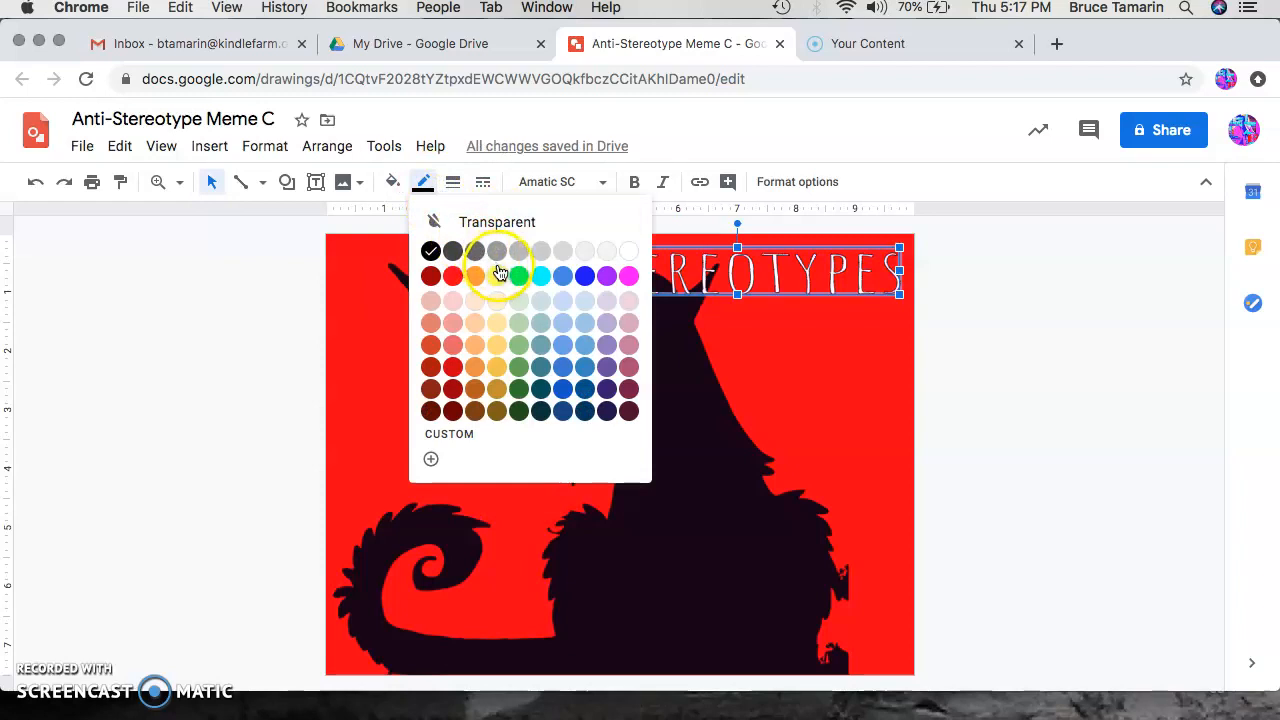
pyautogui.click(498, 275)
pyautogui.click(423, 182)
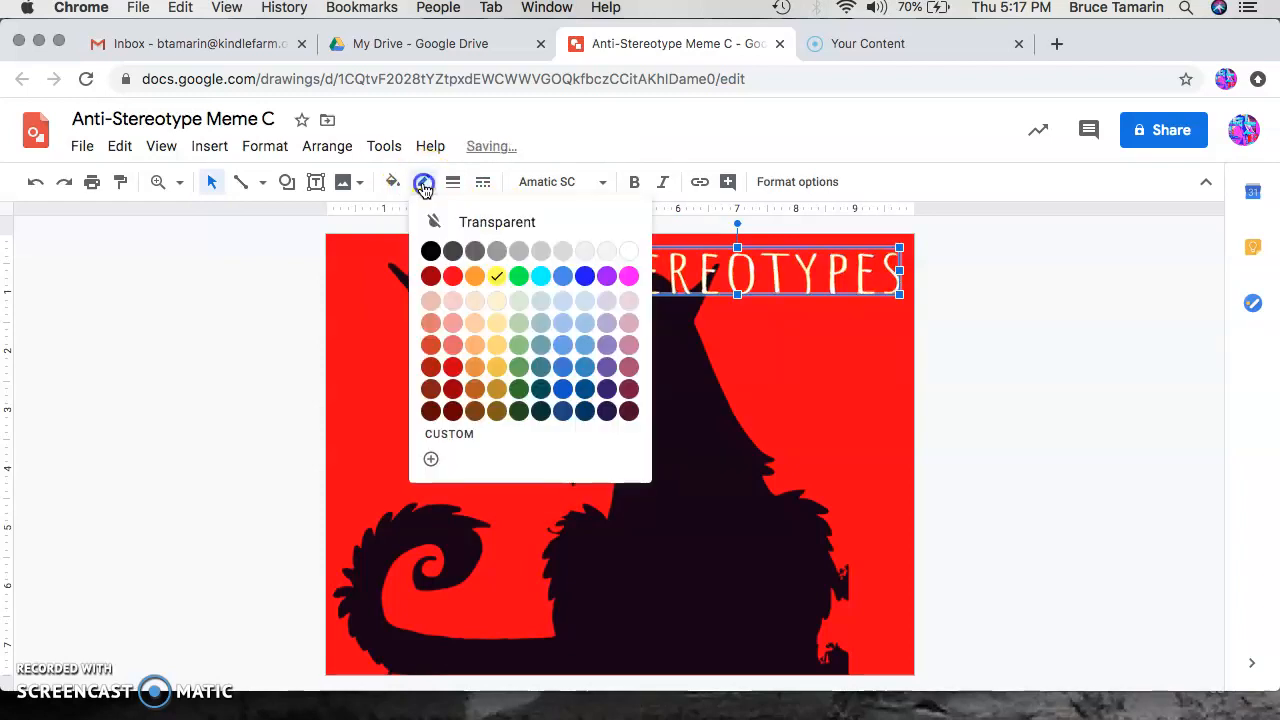
pyautogui.click(627, 274)
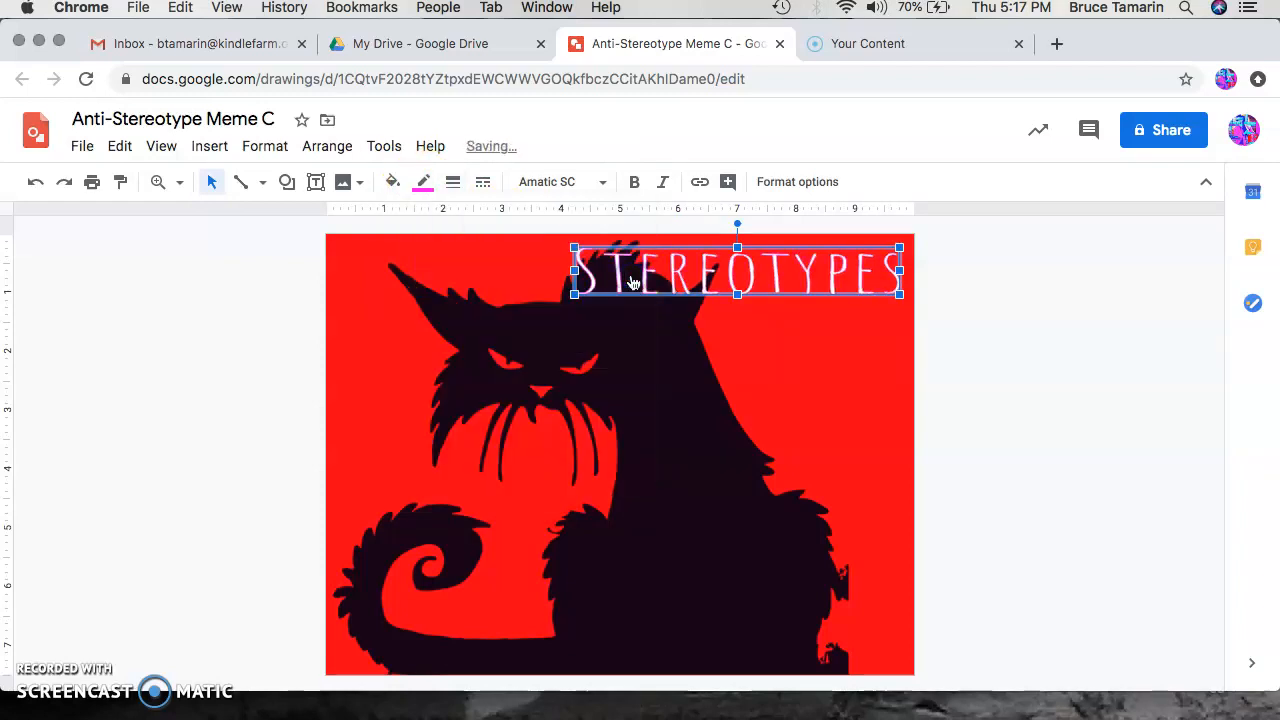
pyautogui.click(424, 182)
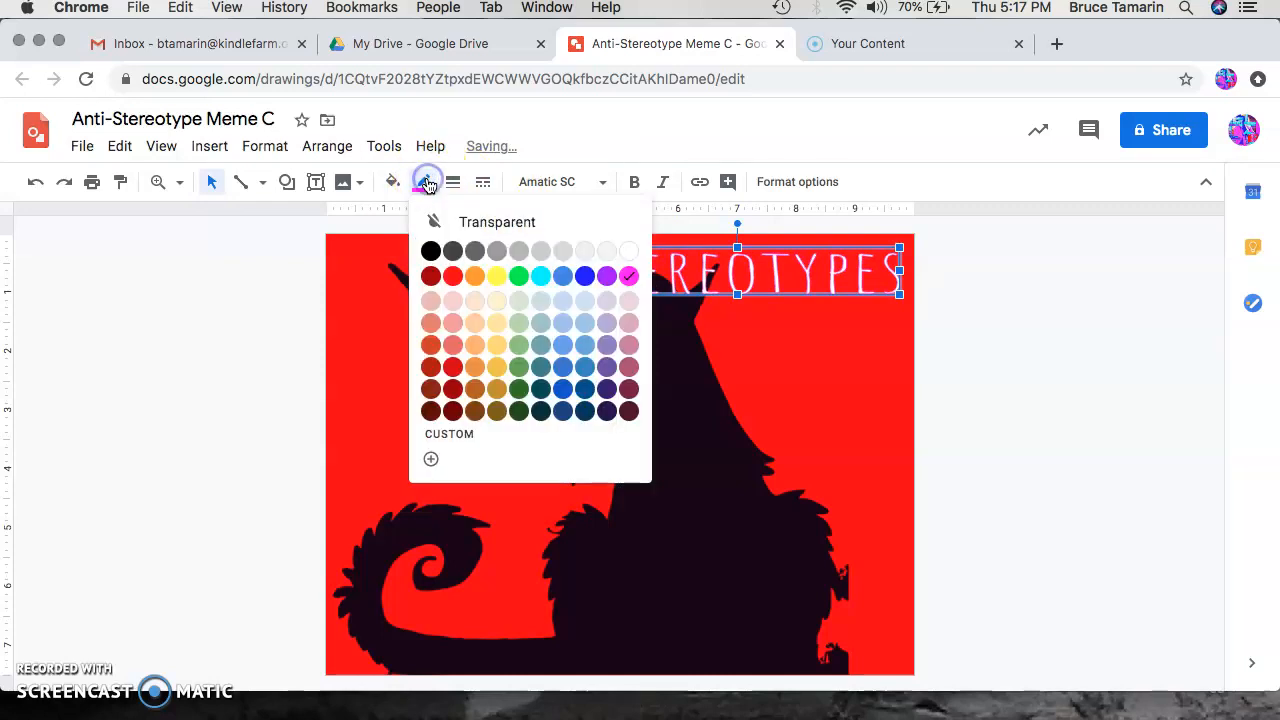
pyautogui.click(433, 250)
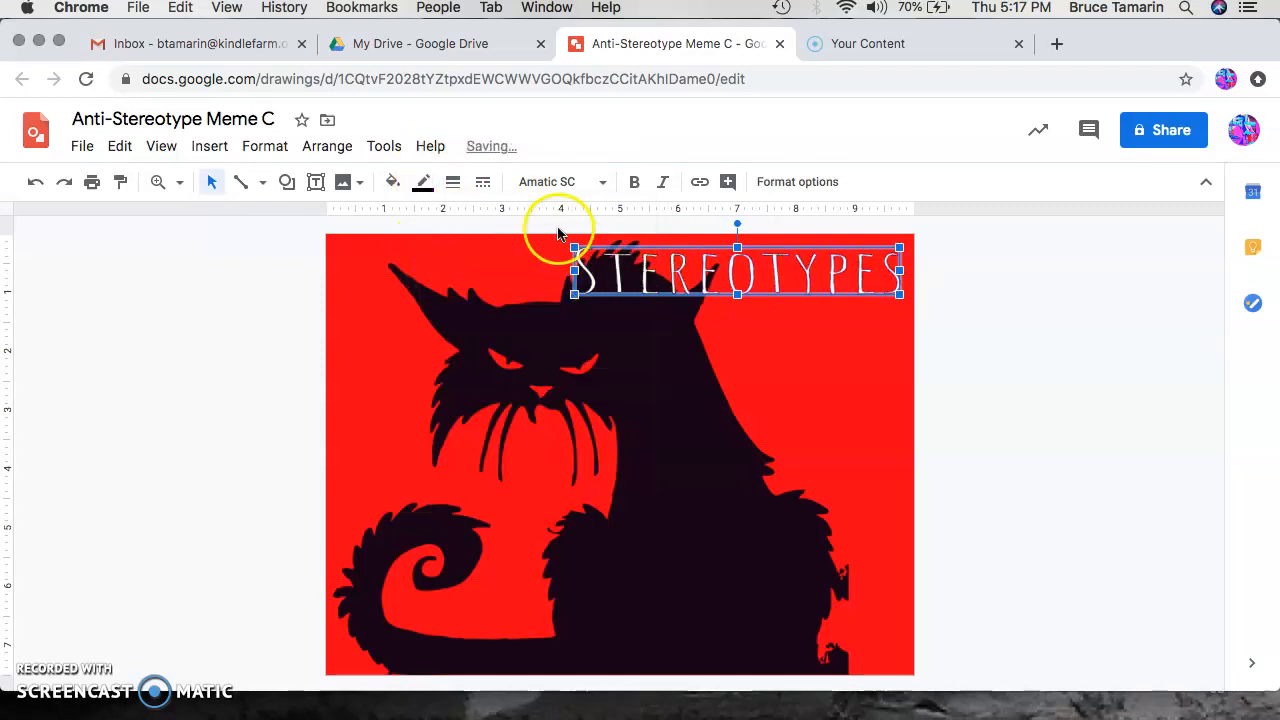
pyautogui.click(455, 186)
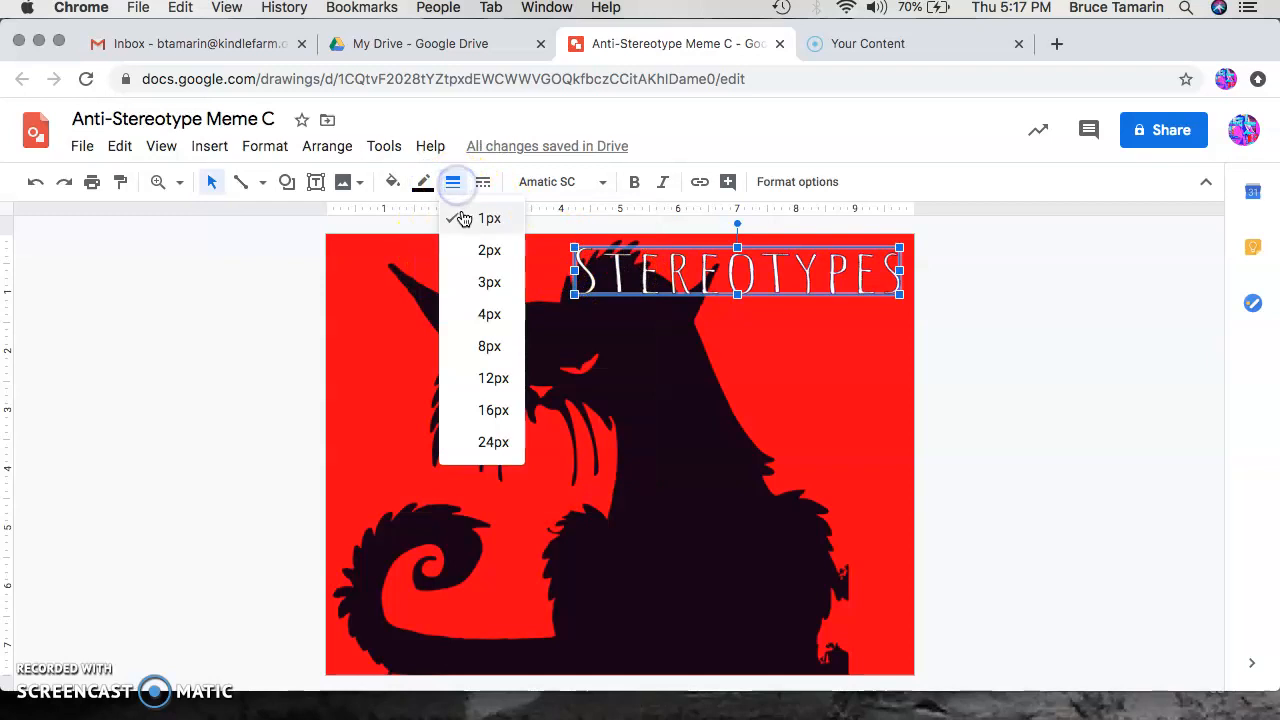
pyautogui.click(471, 283)
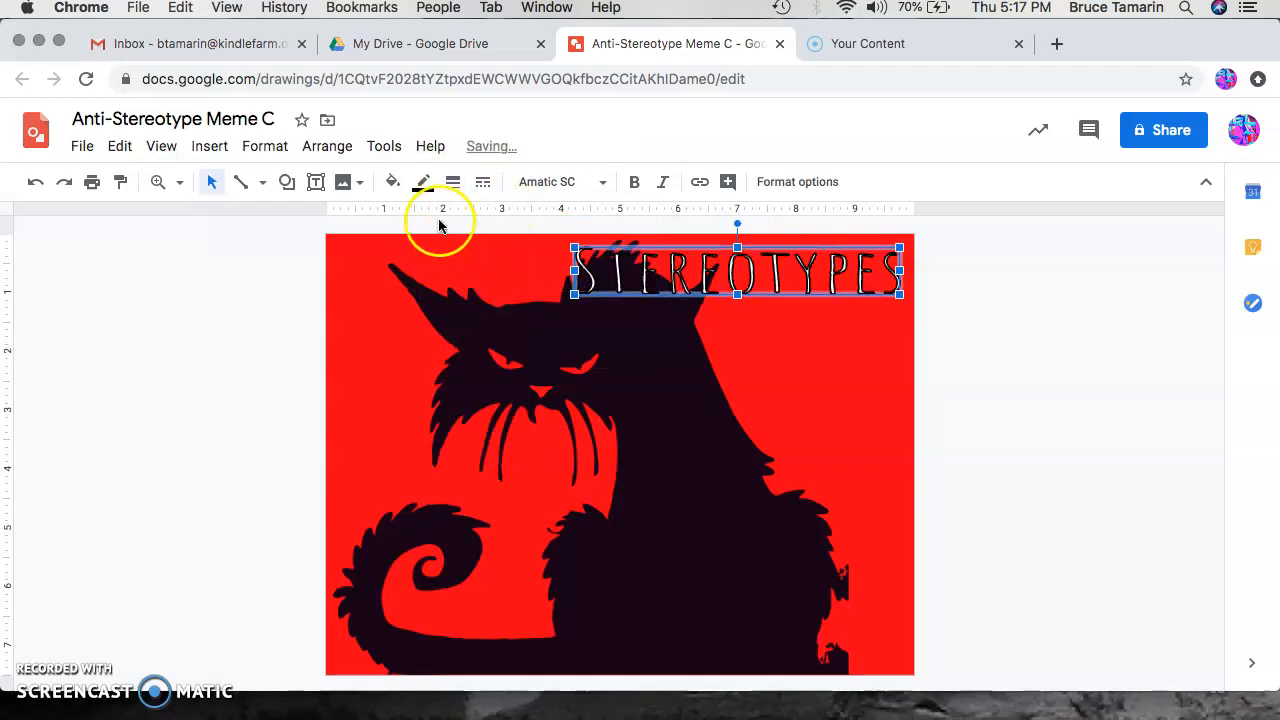
# Step: Reduce the word art's border weight to 2px and shift it slightly left
pyautogui.click(425, 186)
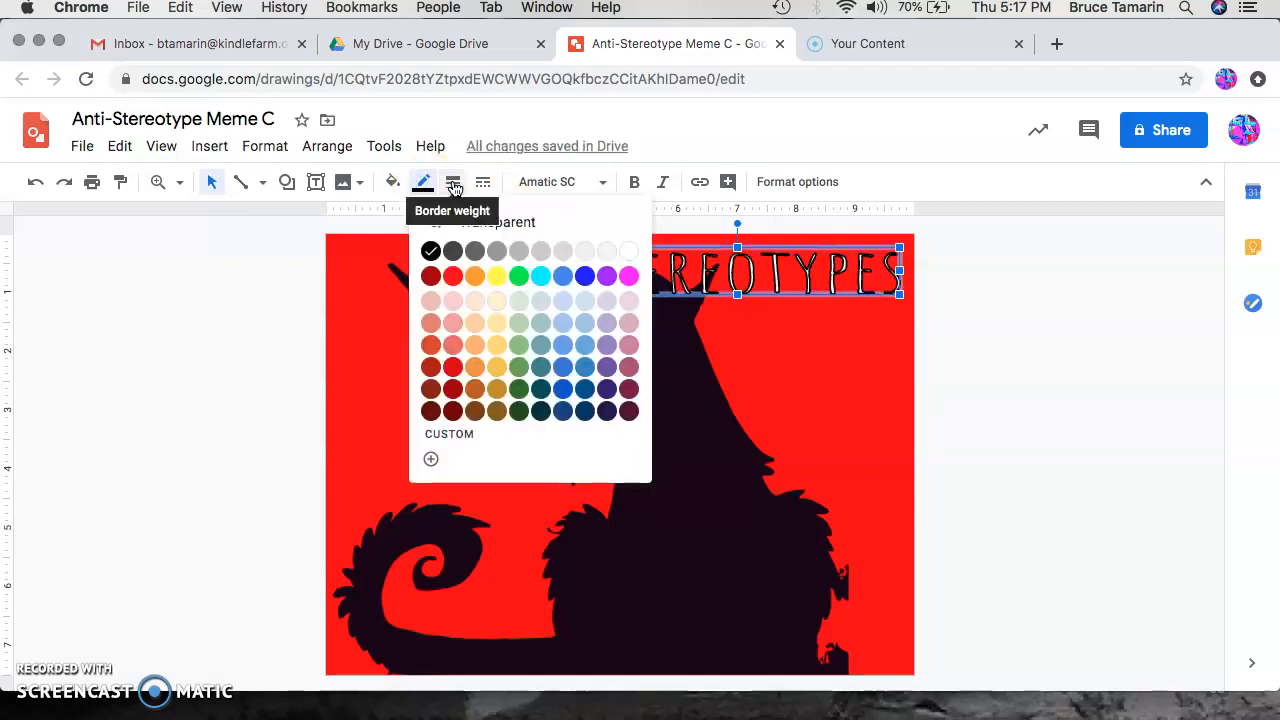
pyautogui.click(455, 186)
pyautogui.click(465, 250)
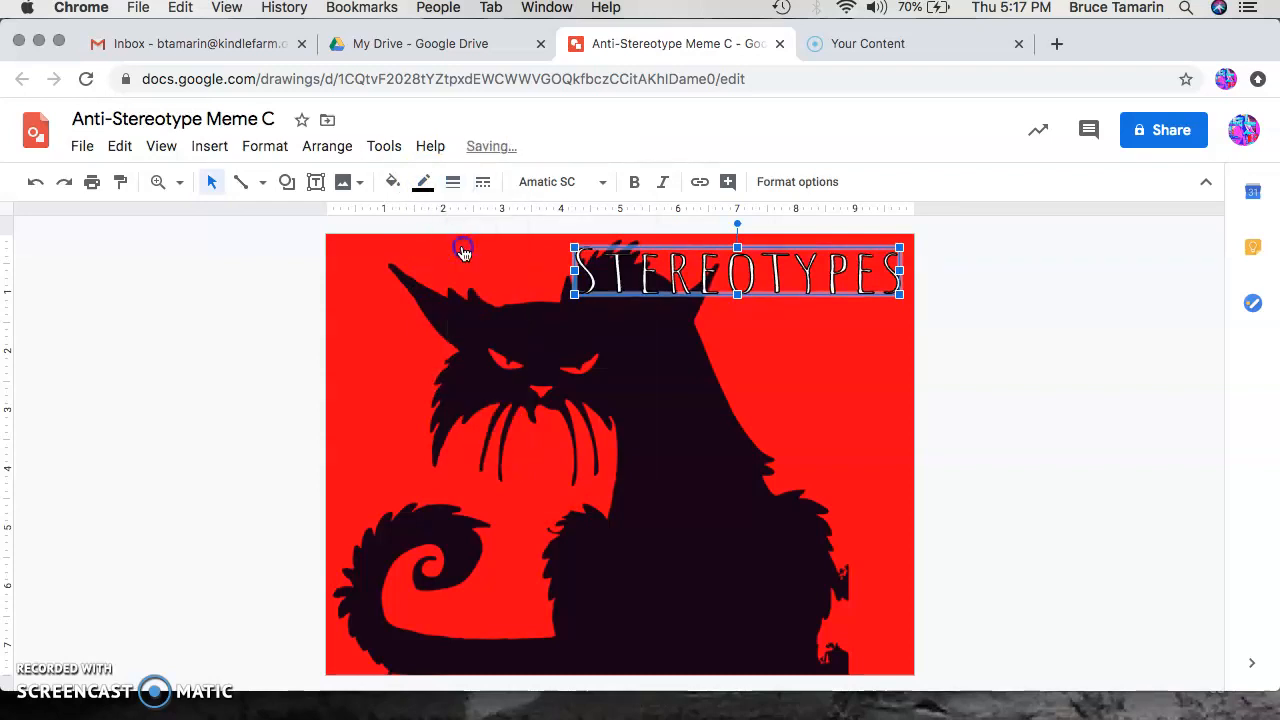
pyautogui.moveTo(581, 274); pyautogui.dragTo(548, 270)
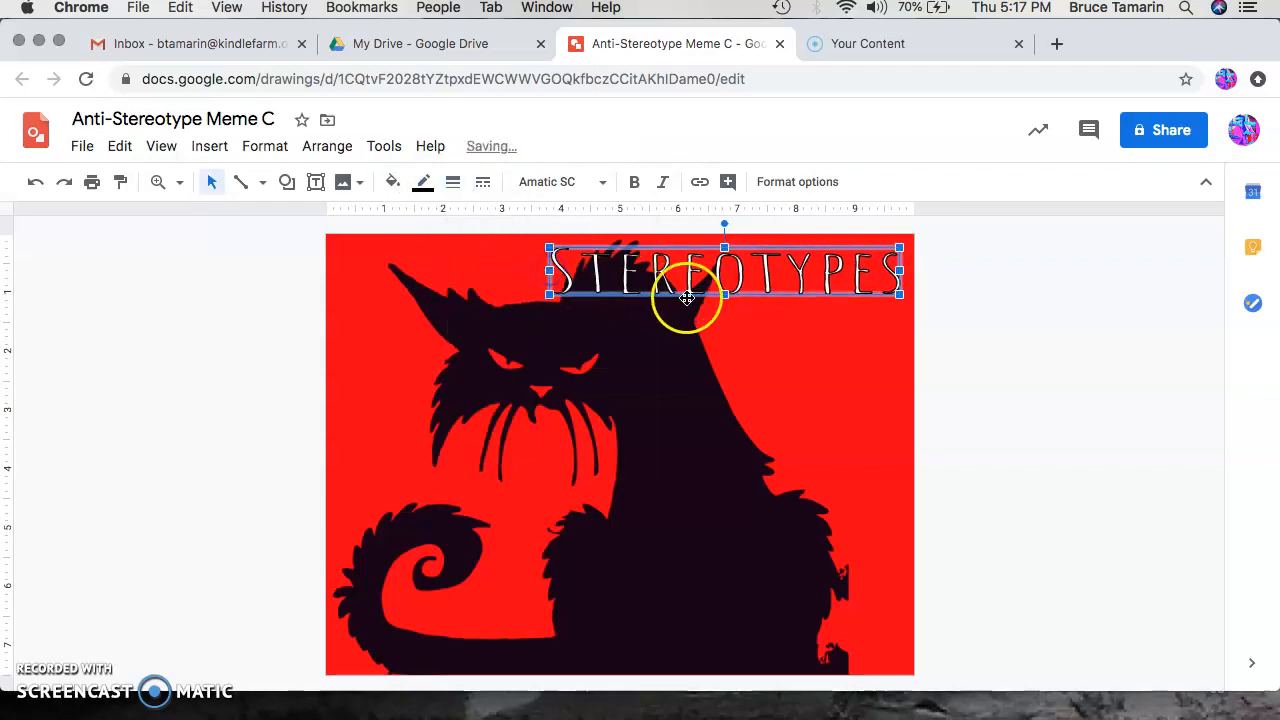
pyautogui.click(844, 348)
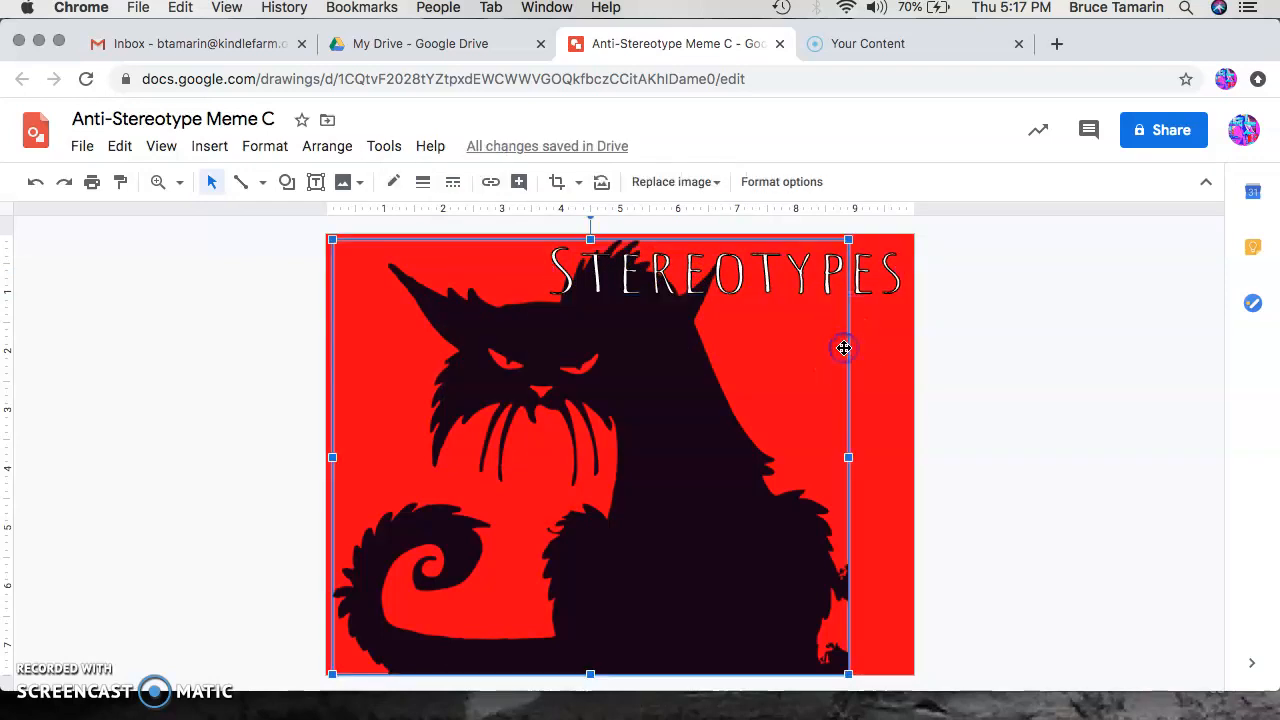
pyautogui.click(867, 340)
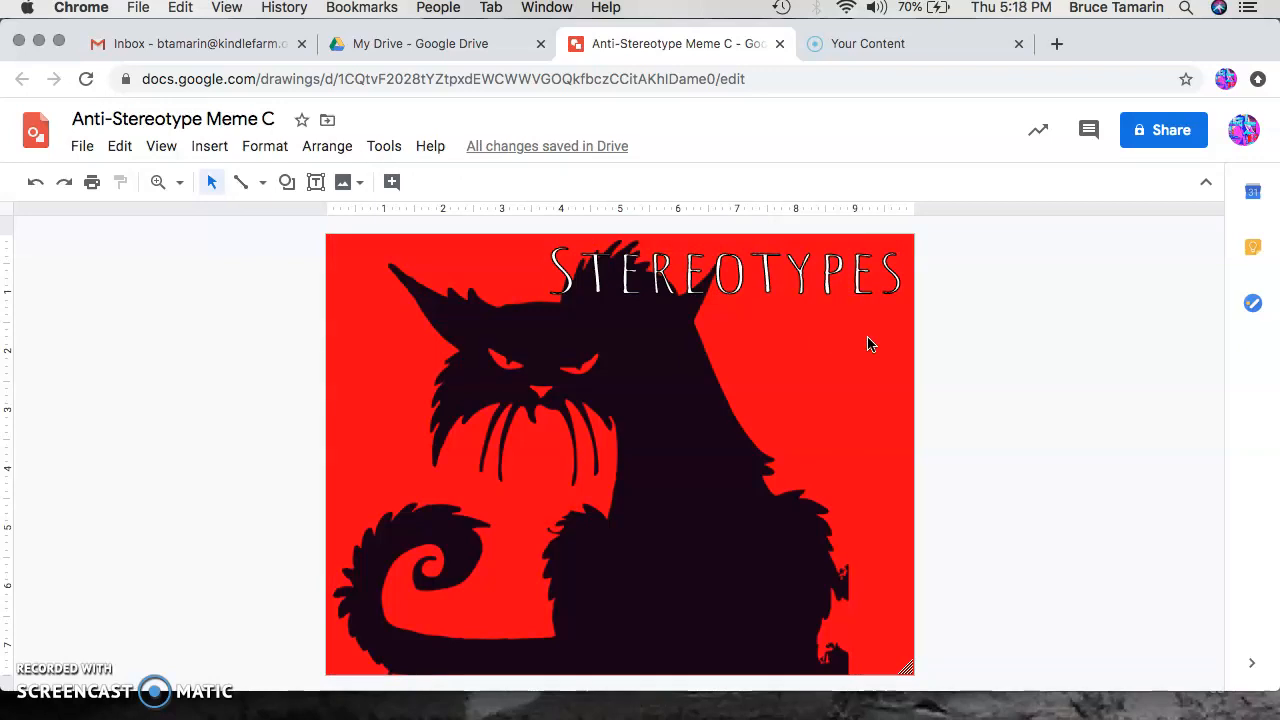
pyautogui.click(990, 305)
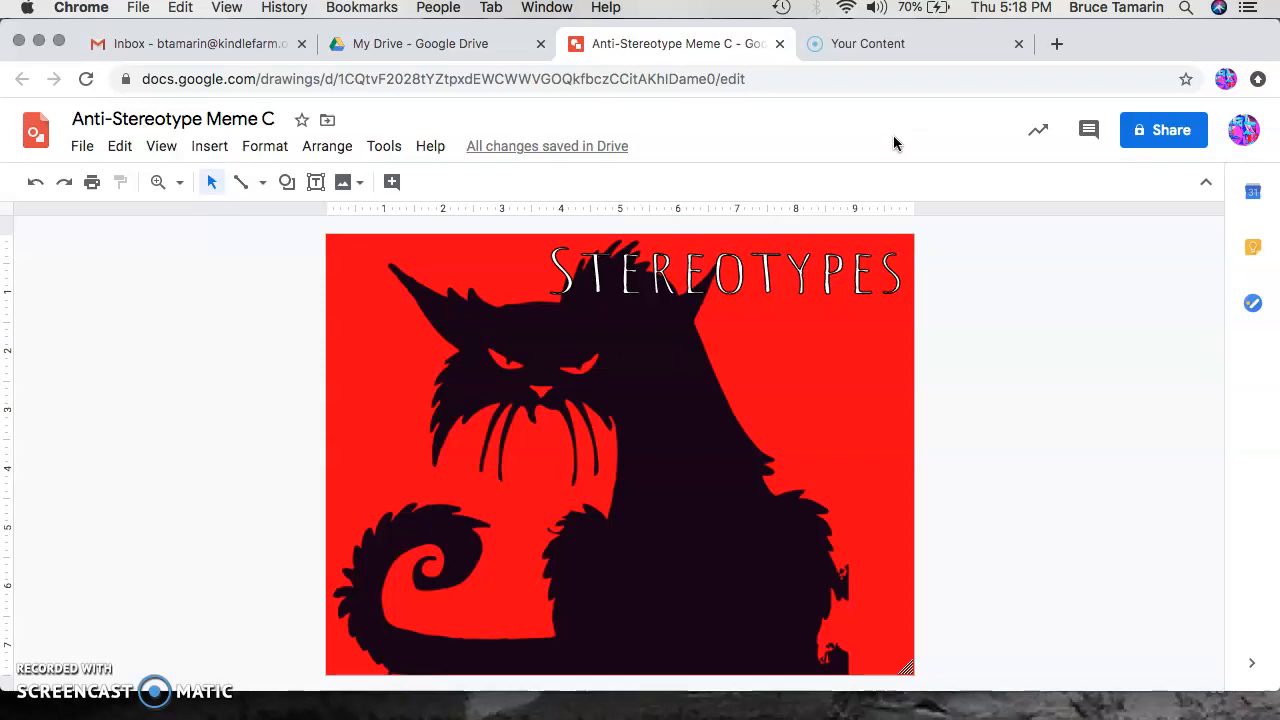
# Step: Insert word art reading Got Me Like... and move it into the lower part of the drawing
pyautogui.click(229, 148)
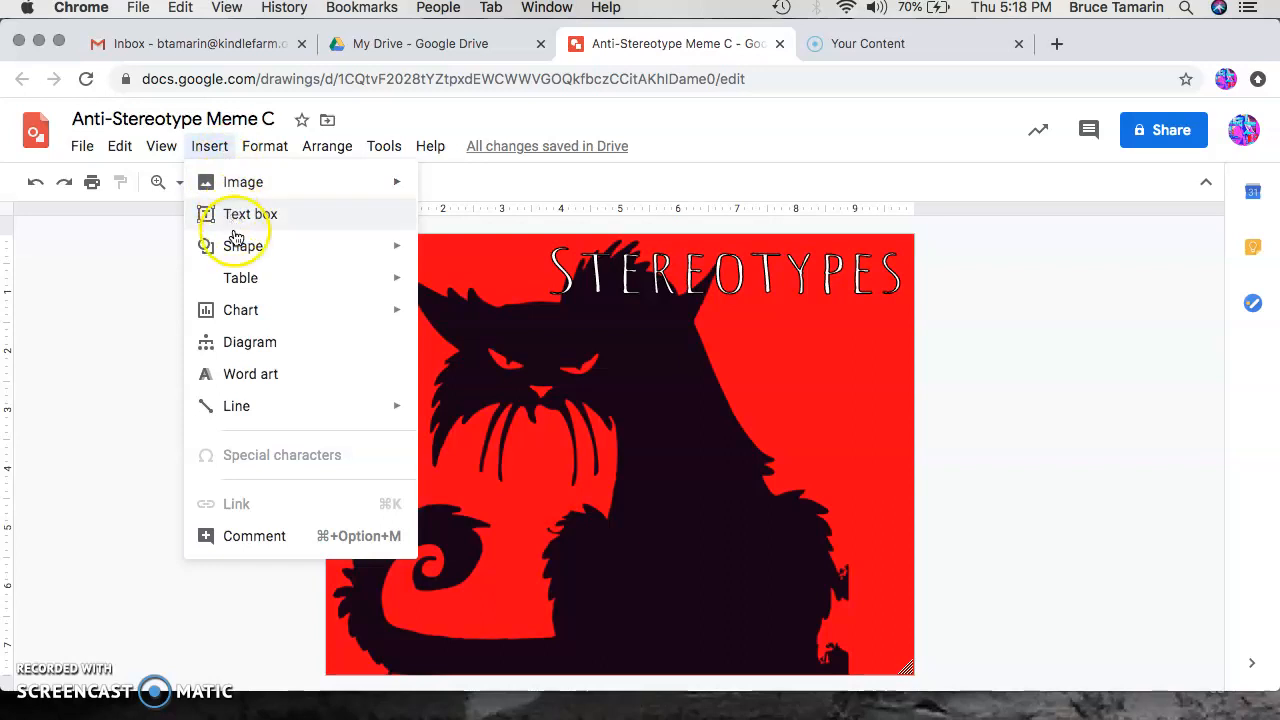
pyautogui.click(234, 377)
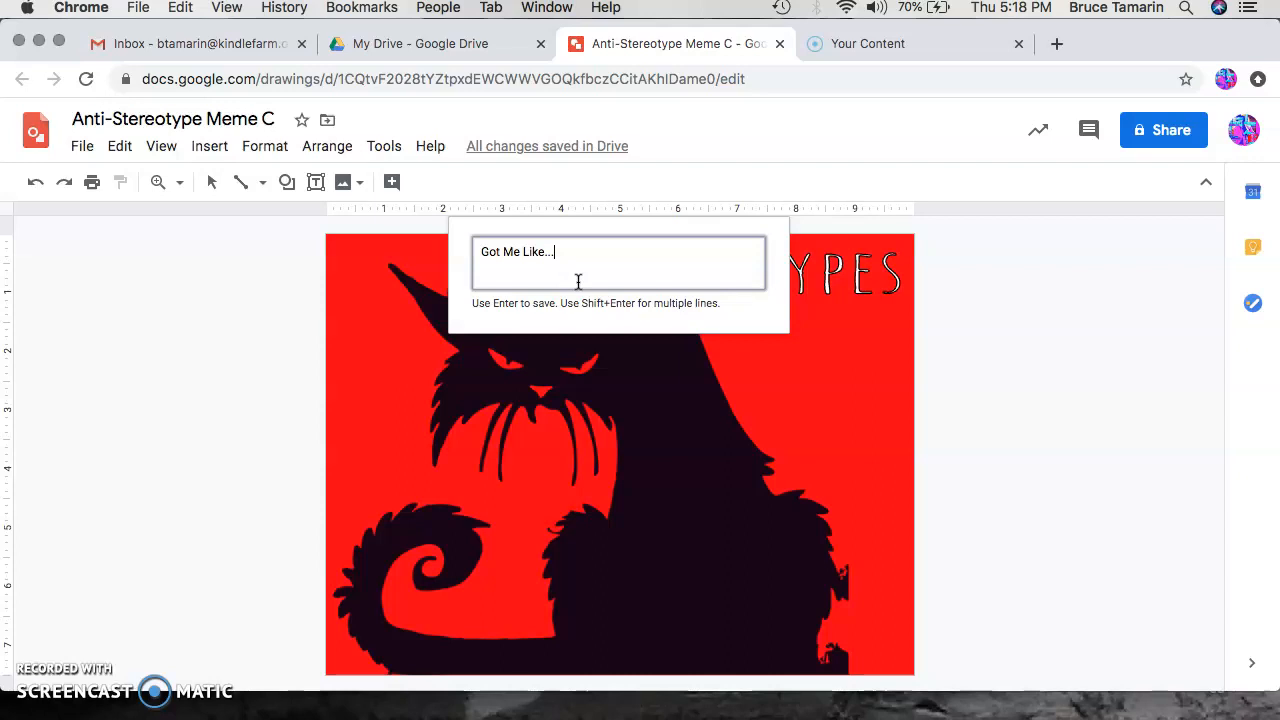
pyautogui.press('Return')
pyautogui.moveTo(659, 443); pyautogui.dragTo(622, 522)
# Step: Set the Got Me Like... word art's font to Amatic SC and stretch it across the bottom-right corner
pyautogui.click(603, 186)
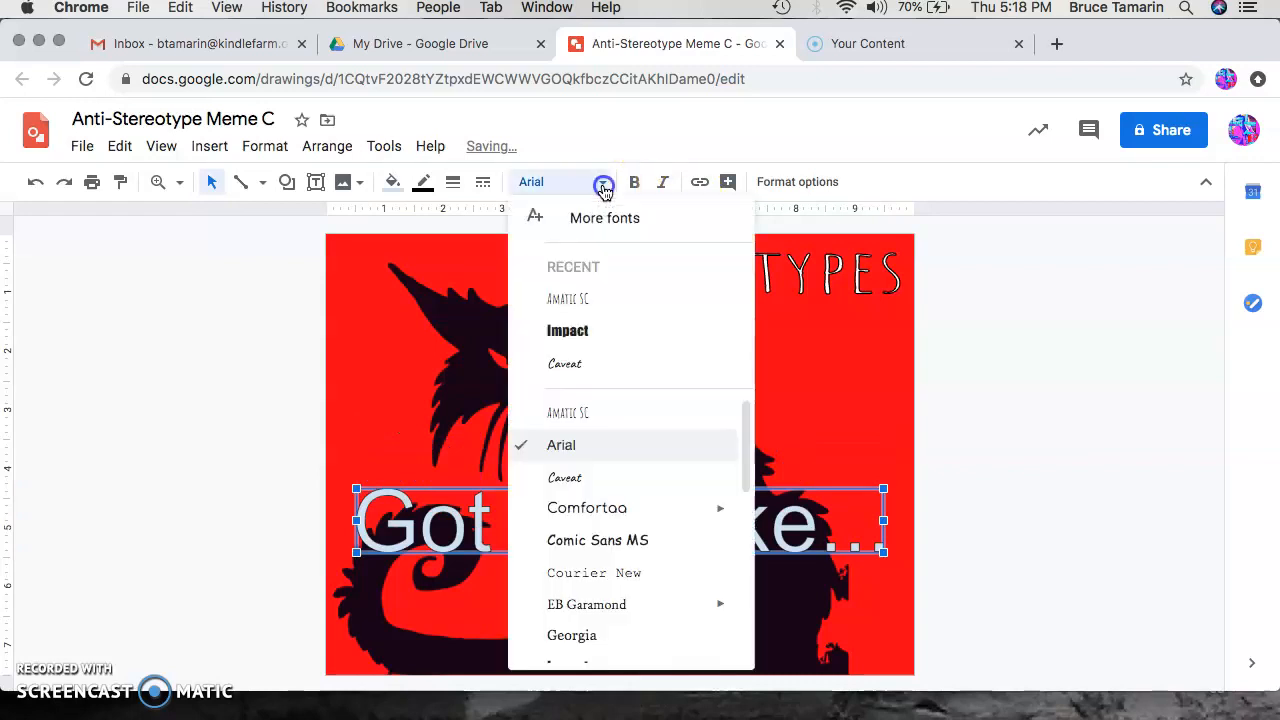
pyautogui.click(587, 301)
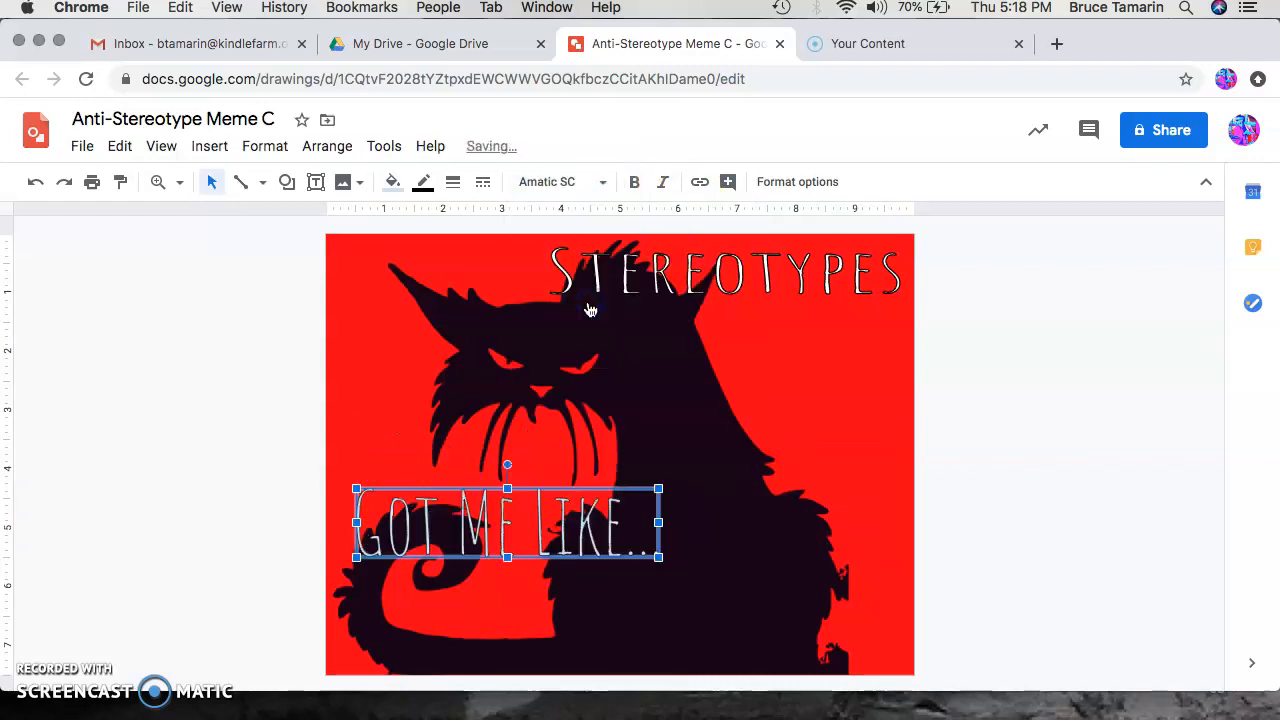
pyautogui.moveTo(566, 543); pyautogui.dragTo(797, 643)
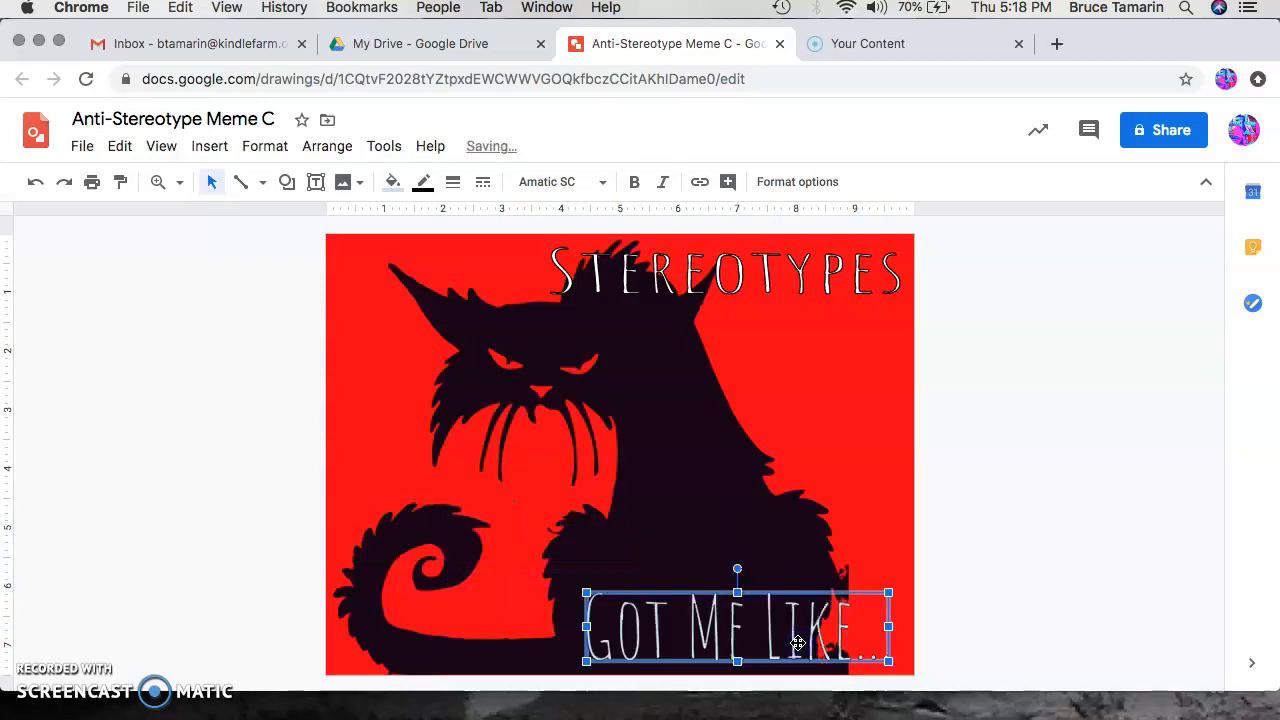
pyautogui.moveTo(586, 626); pyautogui.dragTo(500, 627)
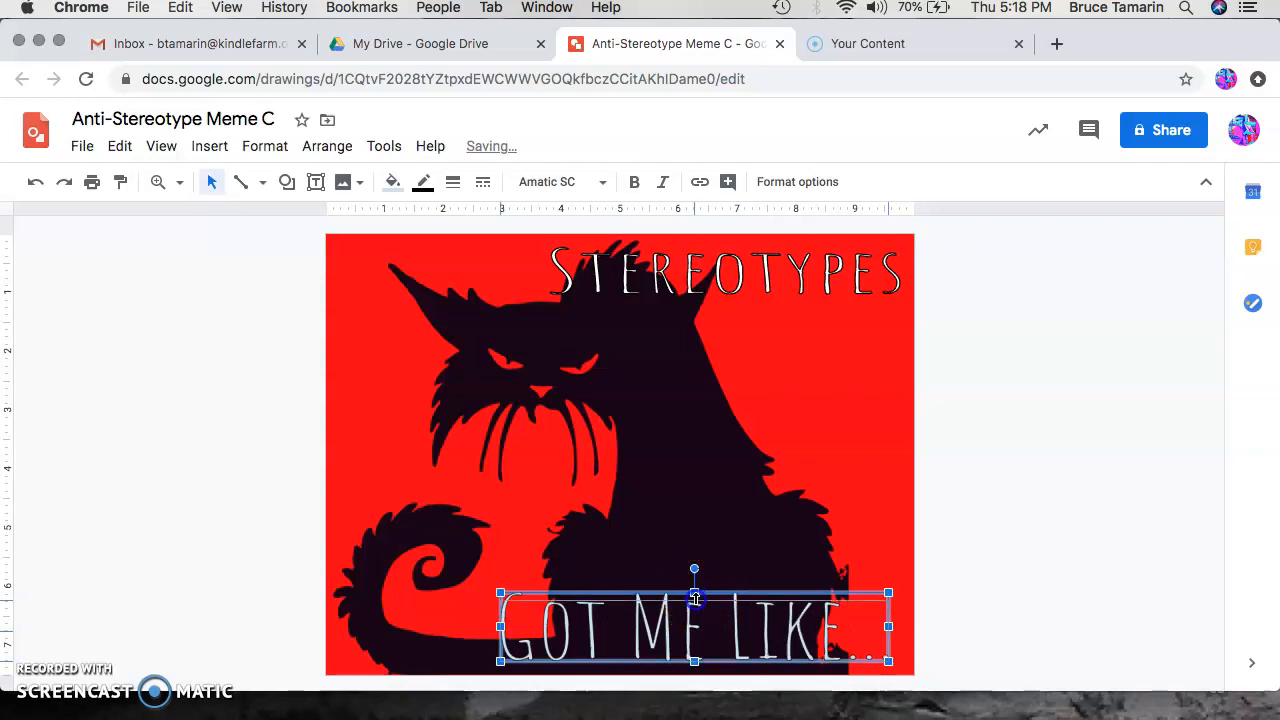
pyautogui.moveTo(694, 598); pyautogui.dragTo(694, 604)
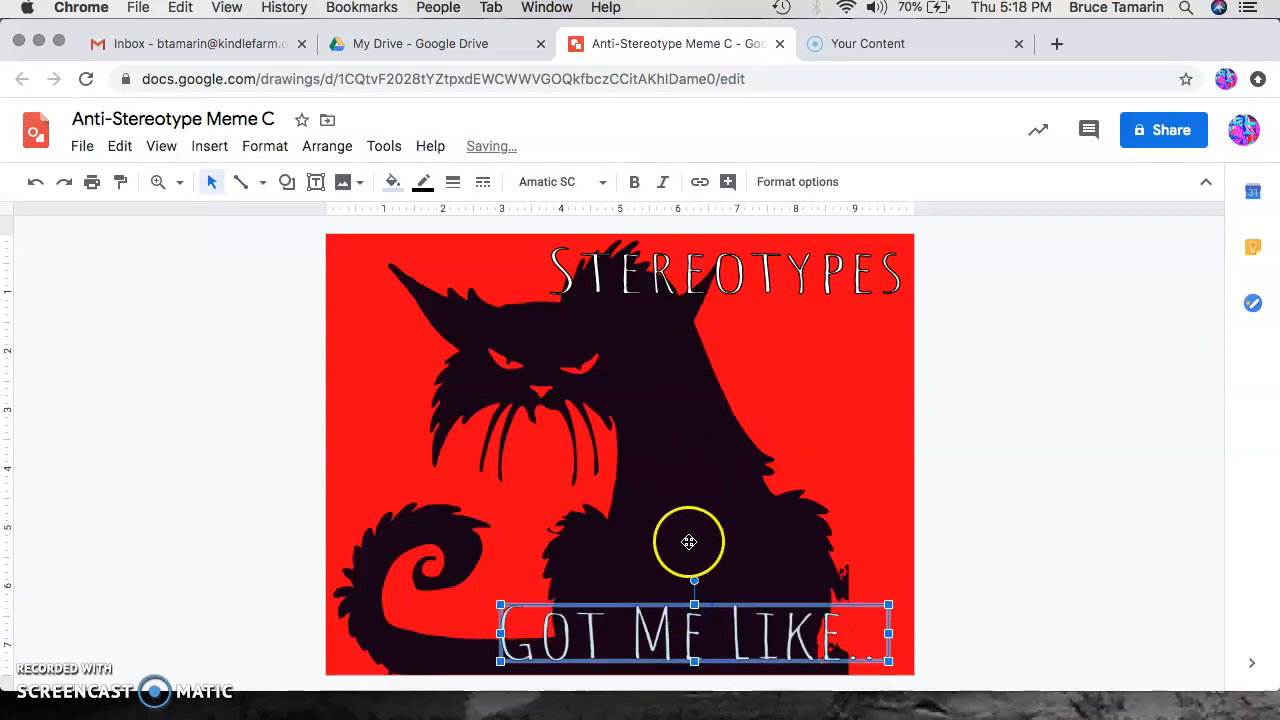
pyautogui.moveTo(497, 636); pyautogui.dragTo(490, 636)
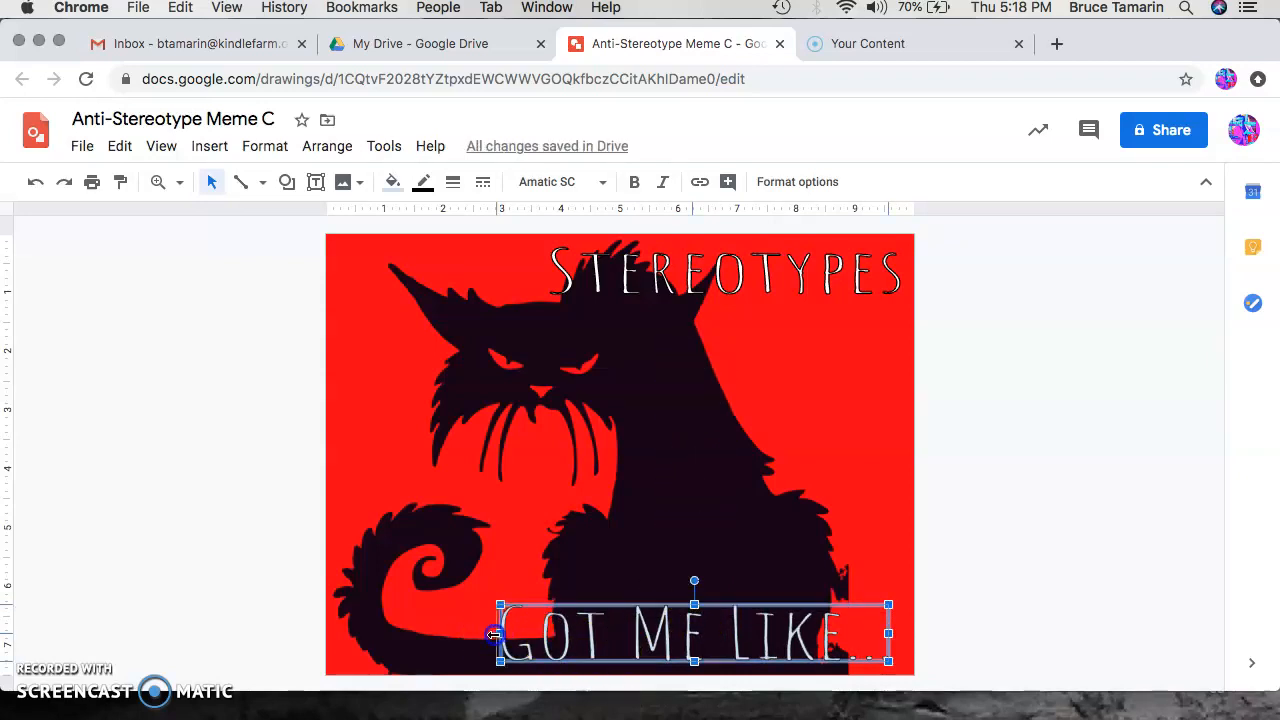
# Step: Try a magenta fill on the Got Me Like... word art, settling on a white fill
pyautogui.click(392, 182)
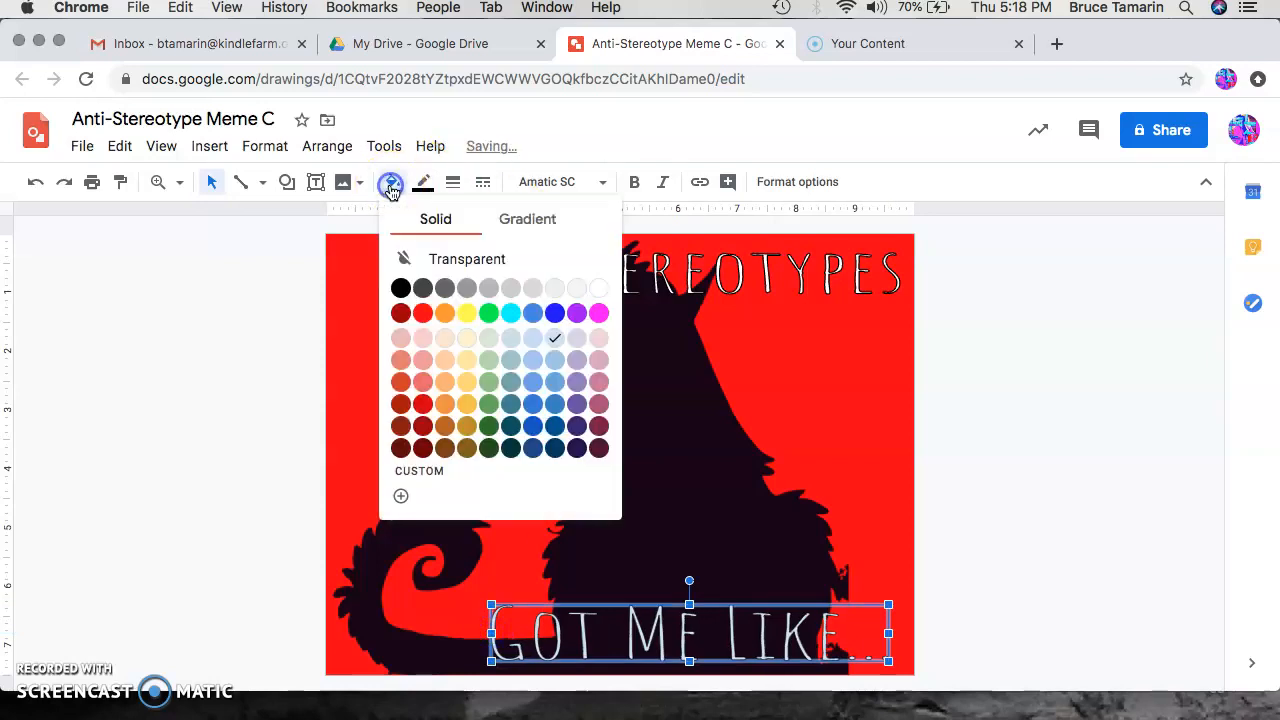
pyautogui.click(598, 313)
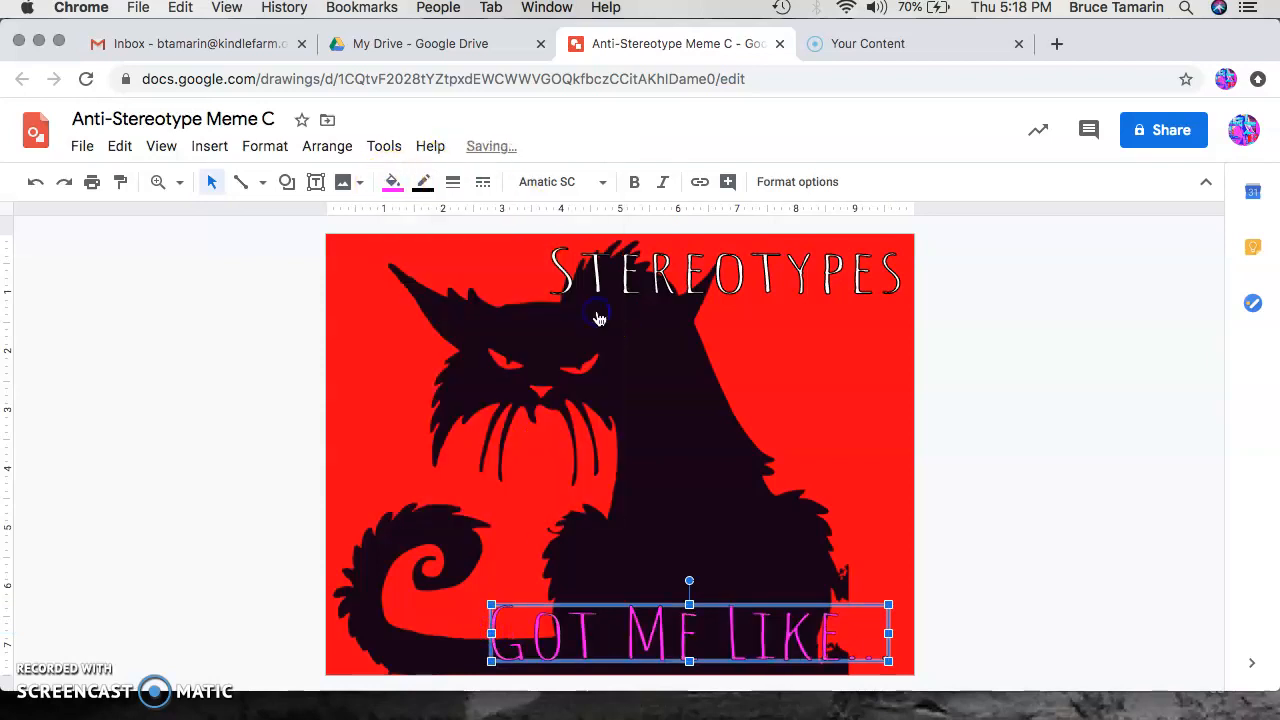
pyautogui.click(393, 186)
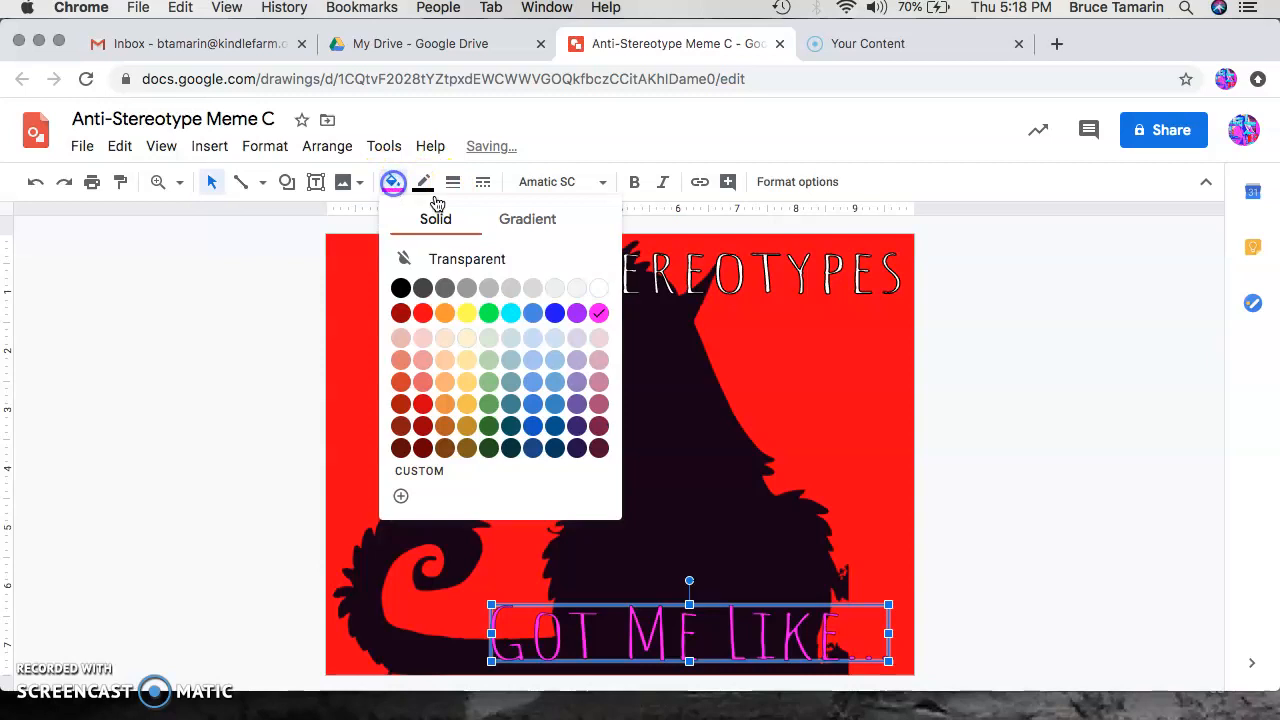
pyautogui.click(597, 292)
# Step: Set the Got Me Like... word art's border weight to 2px, keeping its black border colour
pyautogui.click(427, 189)
pyautogui.click(428, 188)
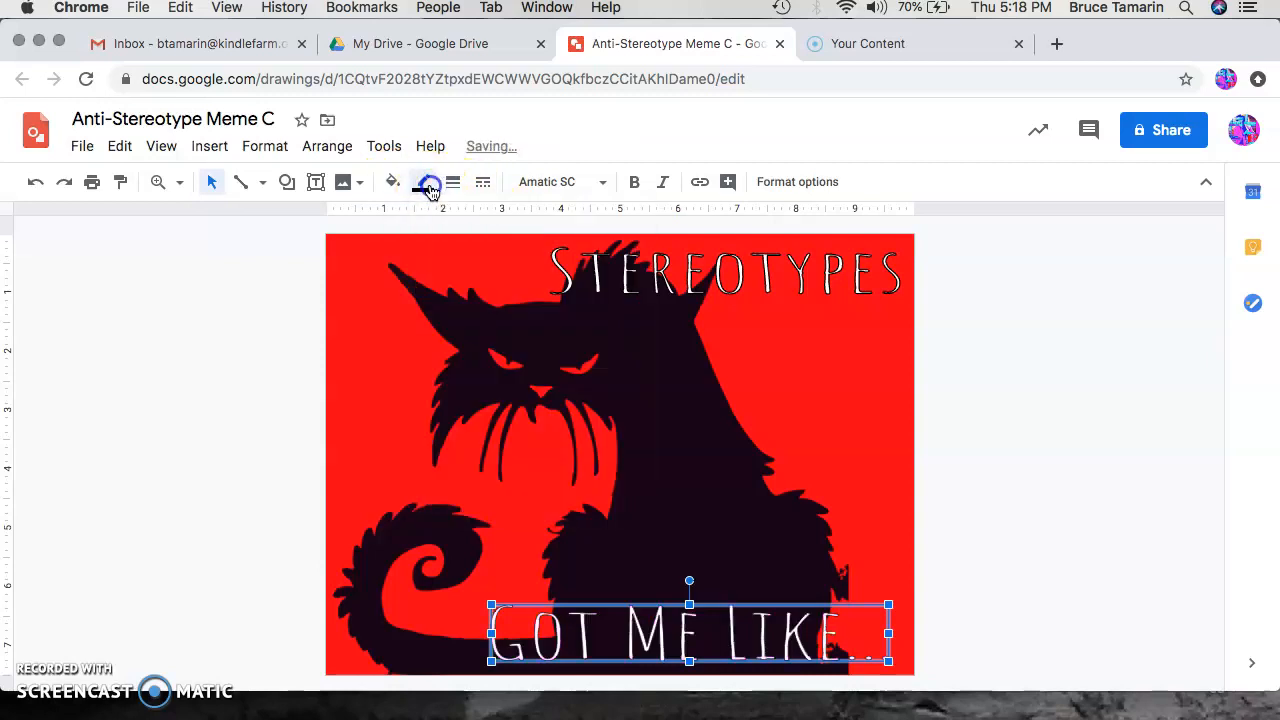
pyautogui.click(451, 186)
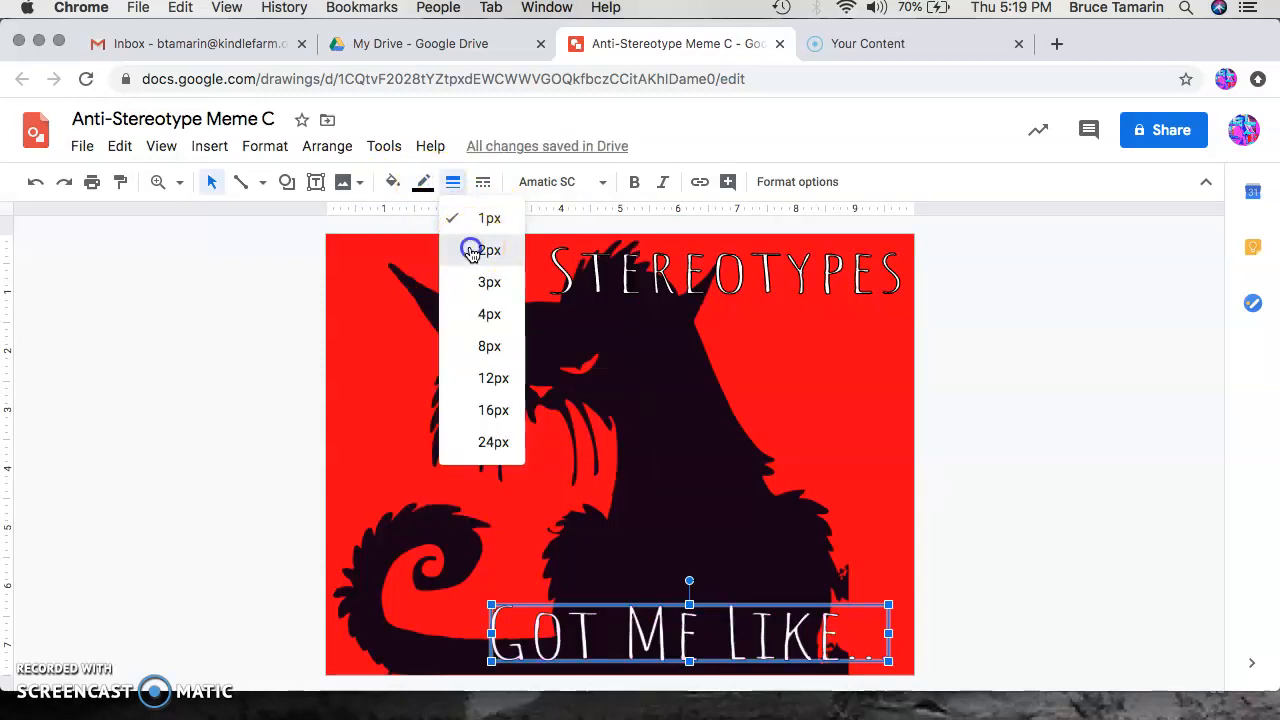
pyautogui.click(468, 250)
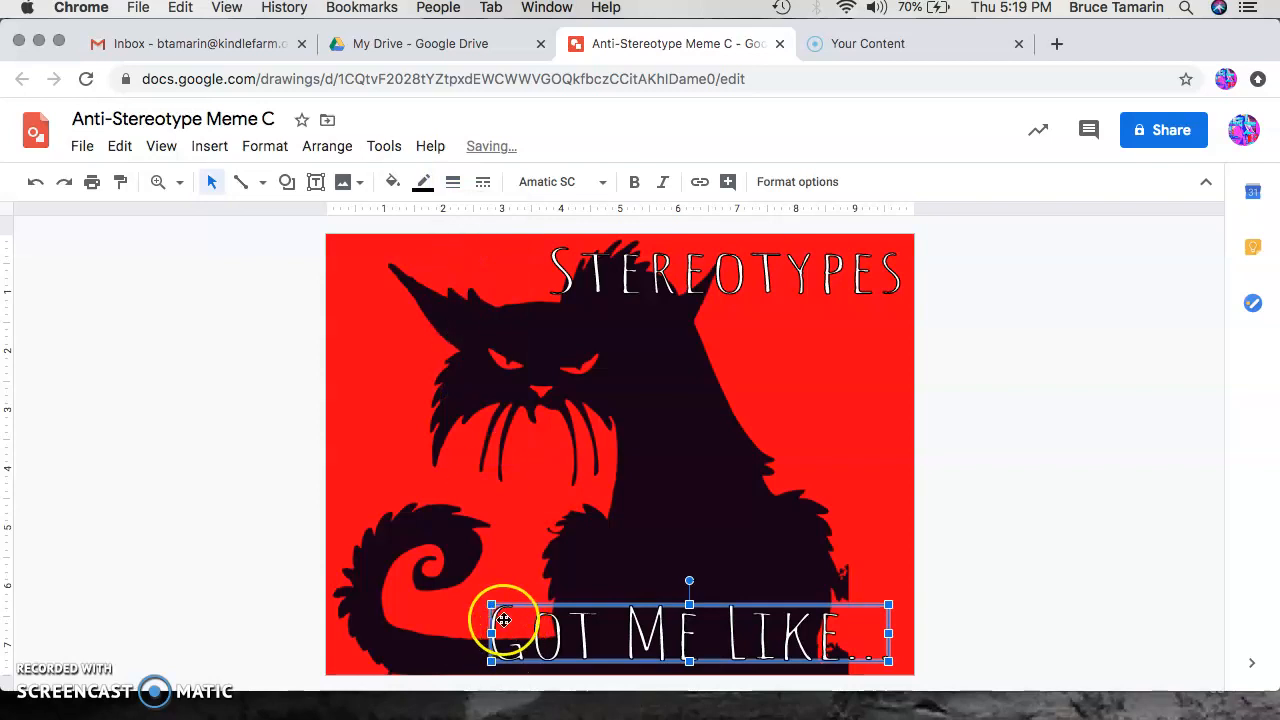
# Step: Shift the Got Me Like... word art slightly left and down, then deselect it
pyautogui.moveTo(485, 632); pyautogui.dragTo(471, 630)
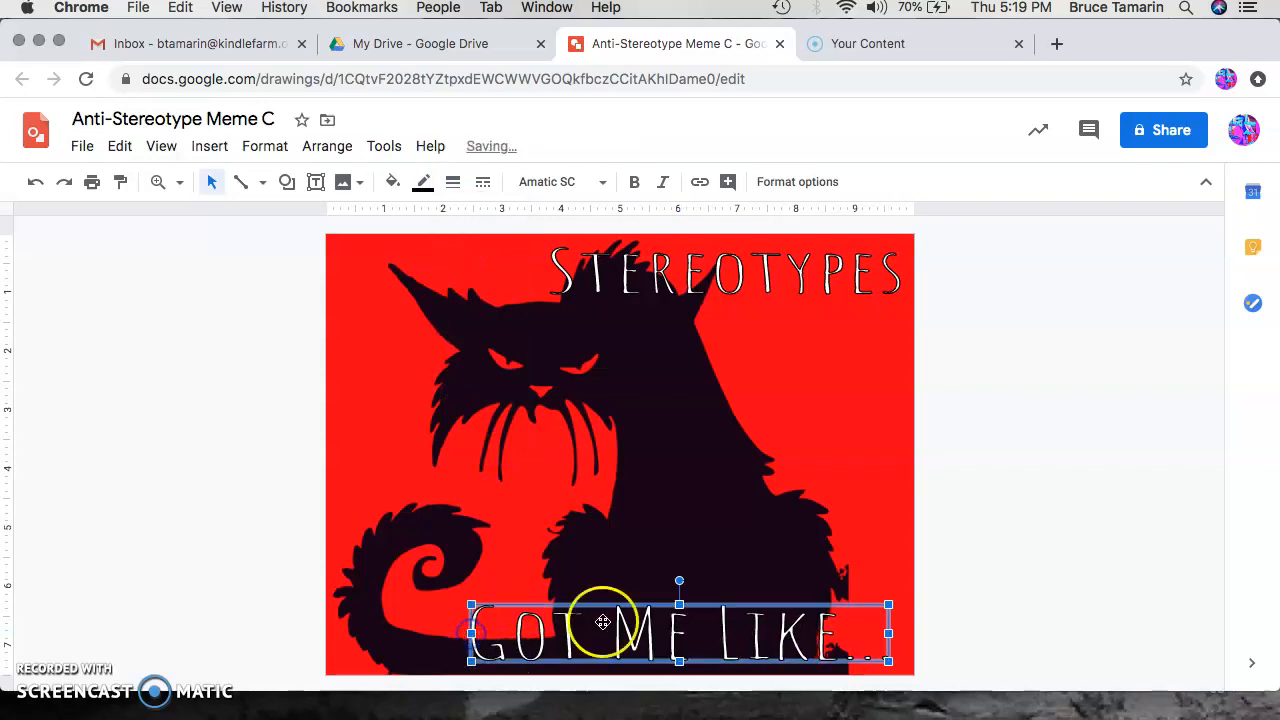
pyautogui.moveTo(679, 603); pyautogui.dragTo(680, 607)
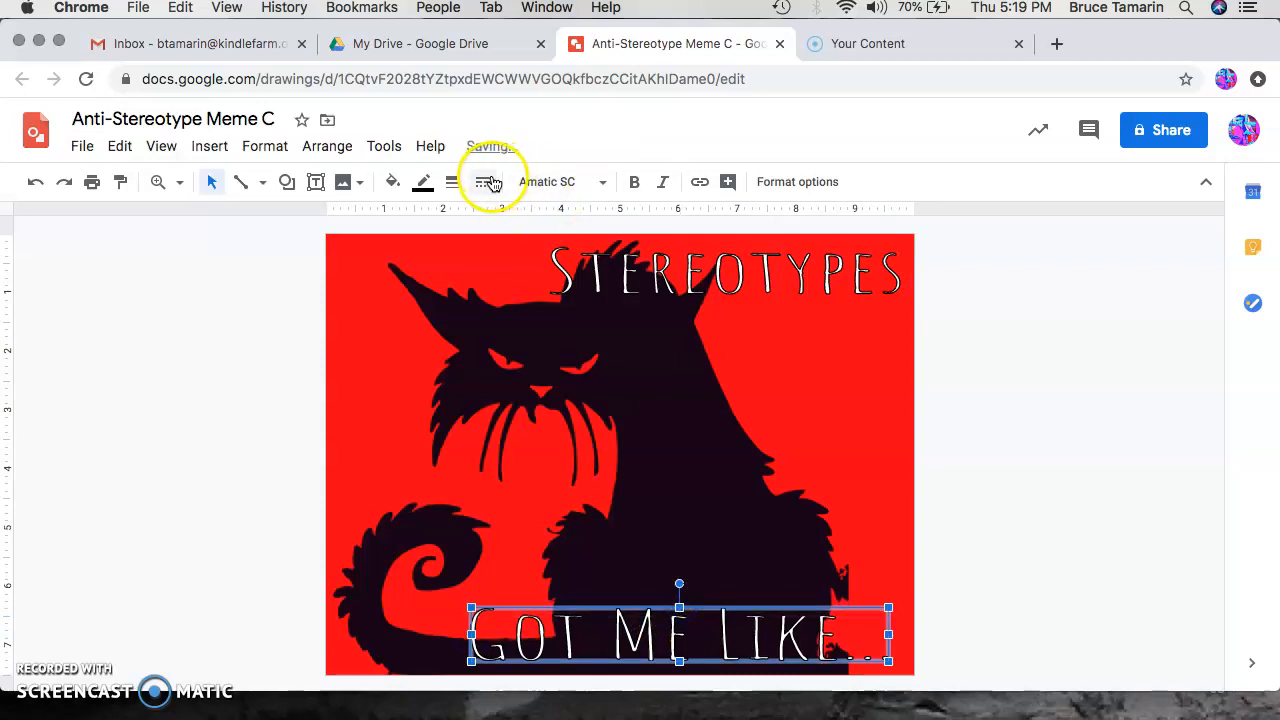
pyautogui.click(896, 396)
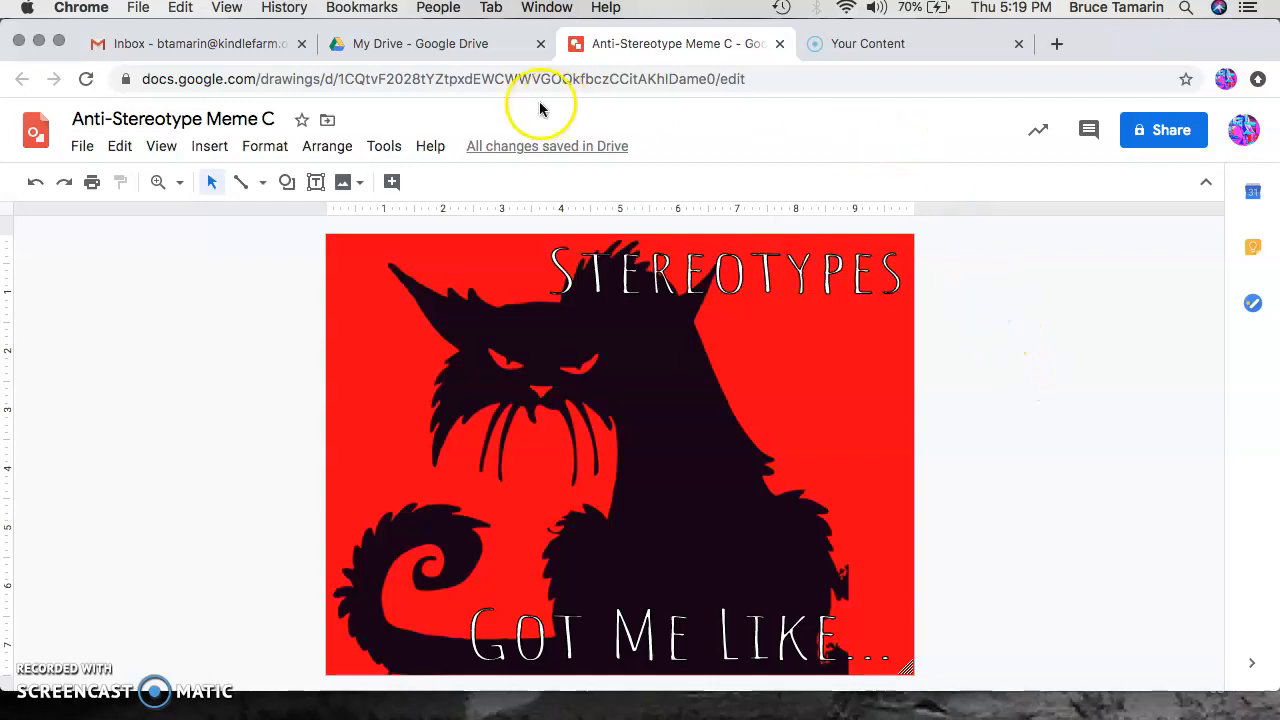
# Step: Download the drawing as a JPEG image (.jpg)
pyautogui.click(84, 147)
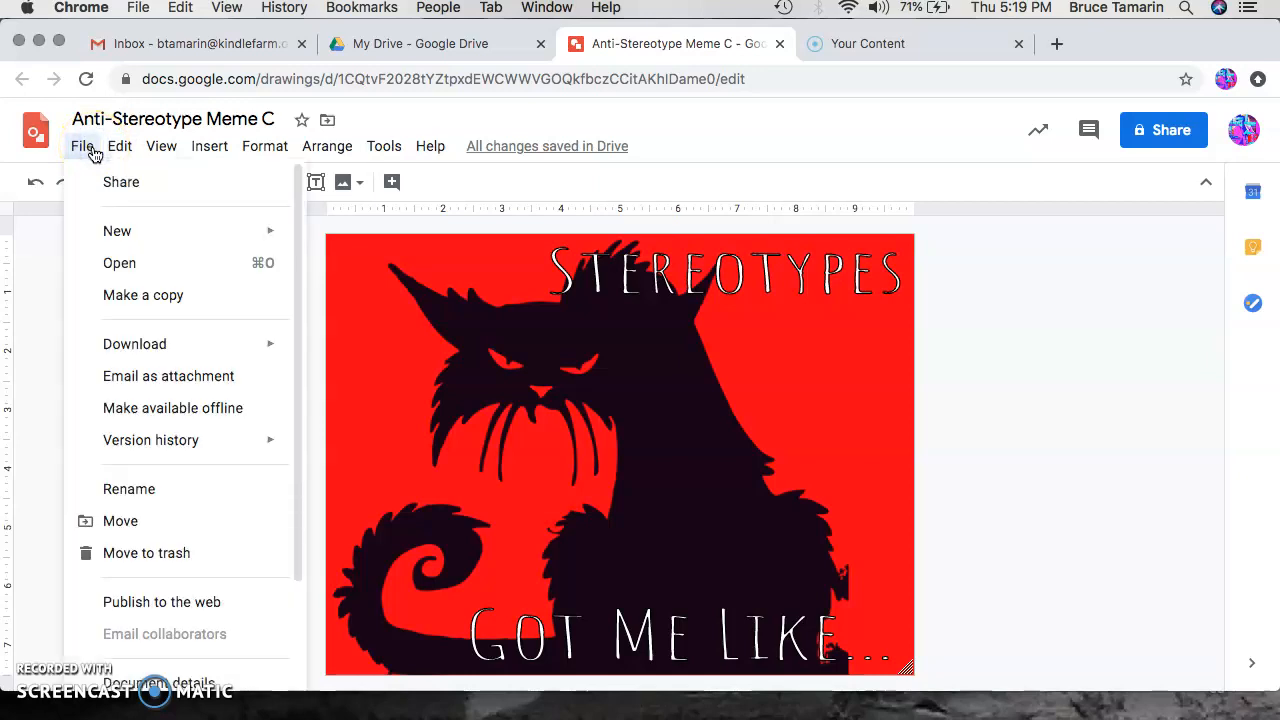
pyautogui.moveTo(112, 343)
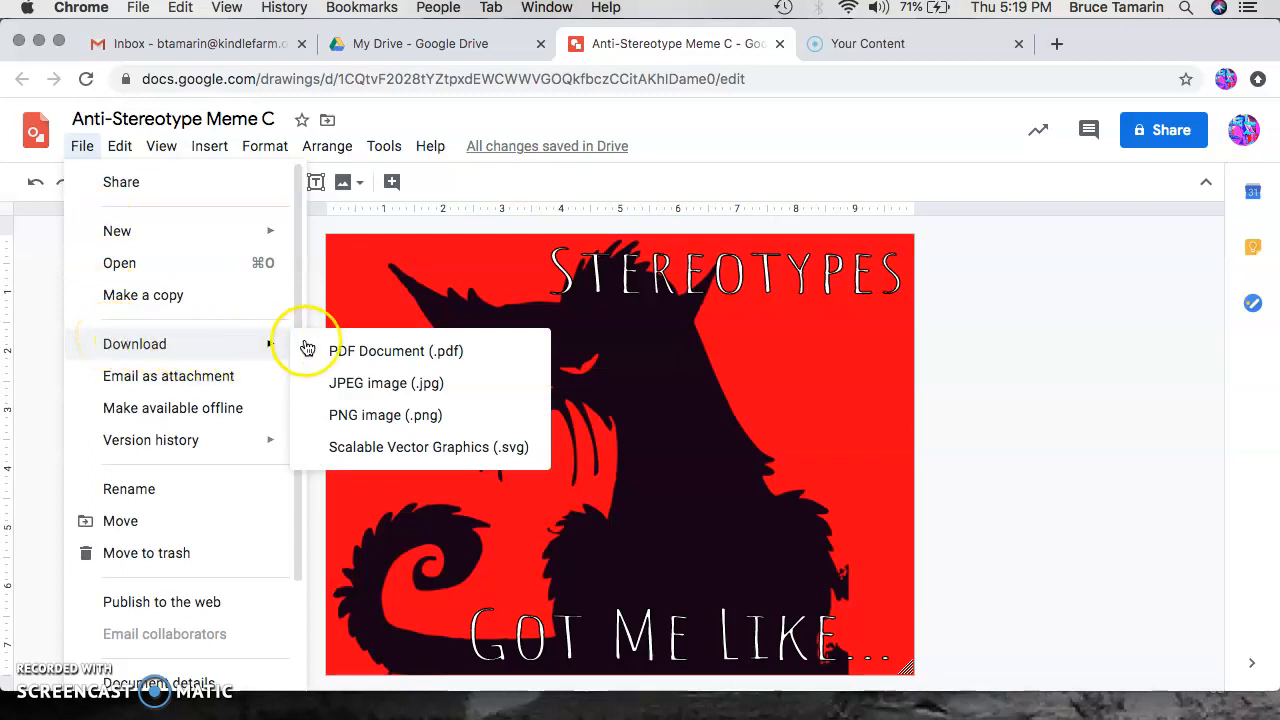
pyautogui.click(503, 390)
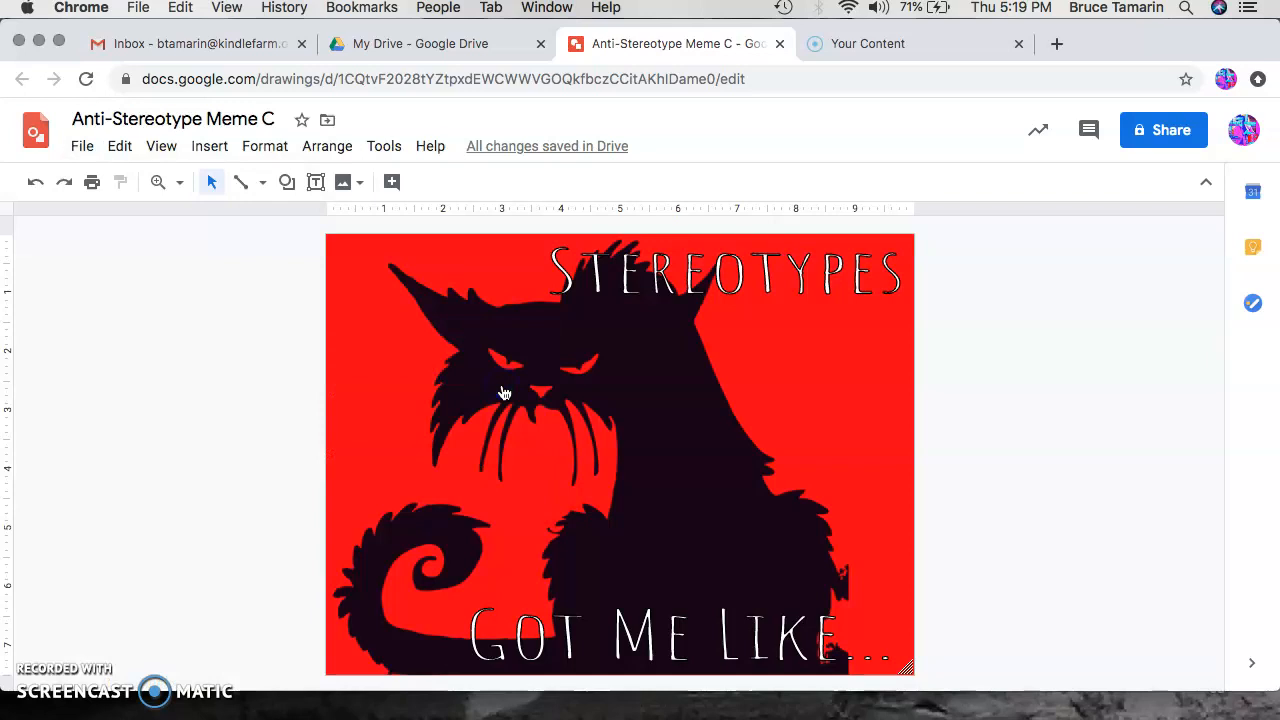